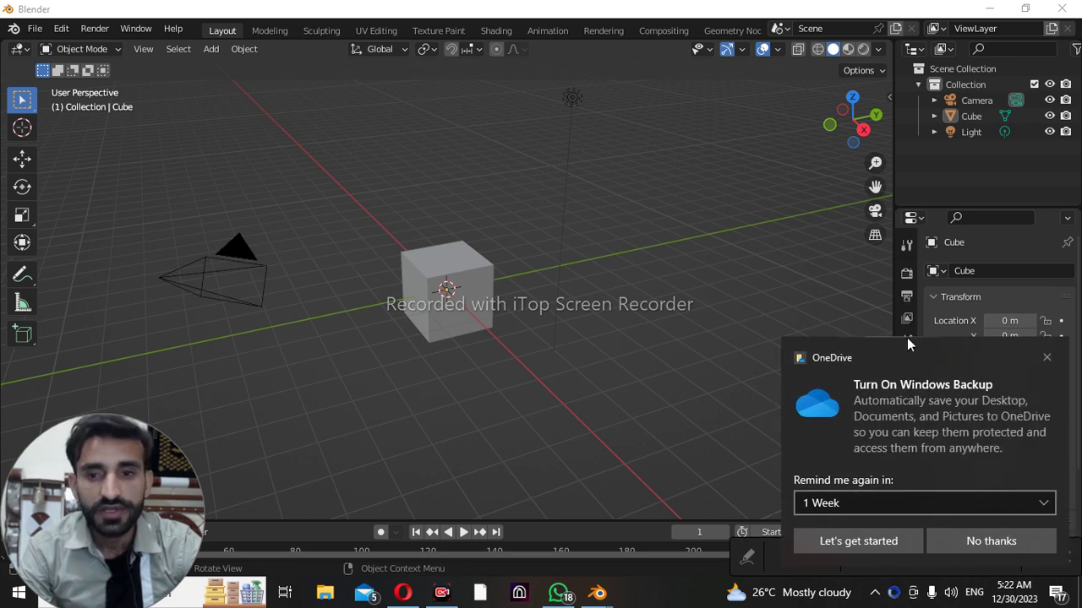
Close the OneDrive backup notification and the Driver Updater popup
left_click(1046, 357)
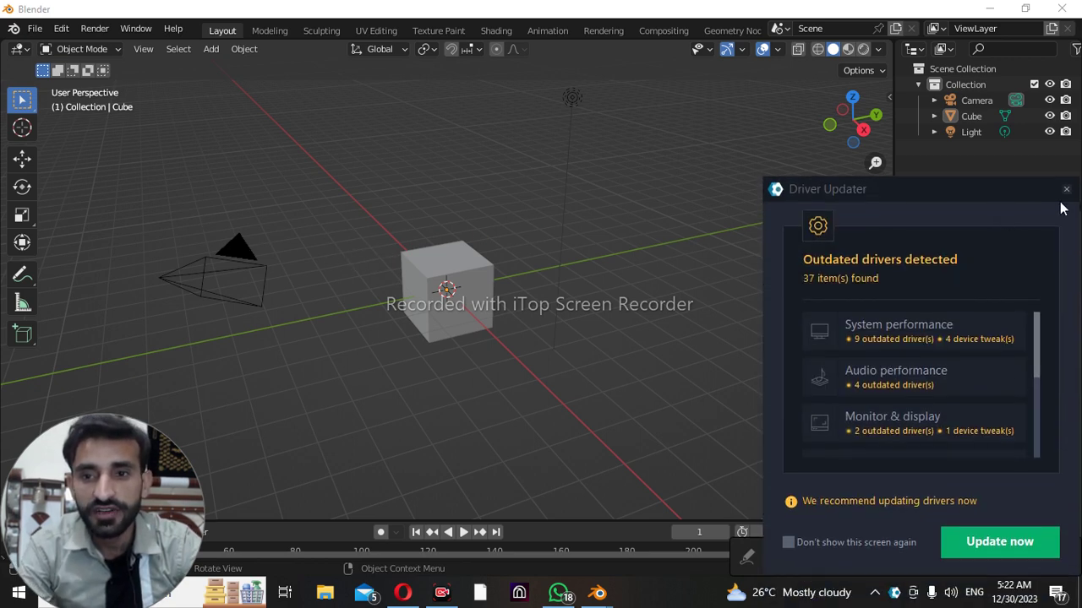
left_click(1066, 191)
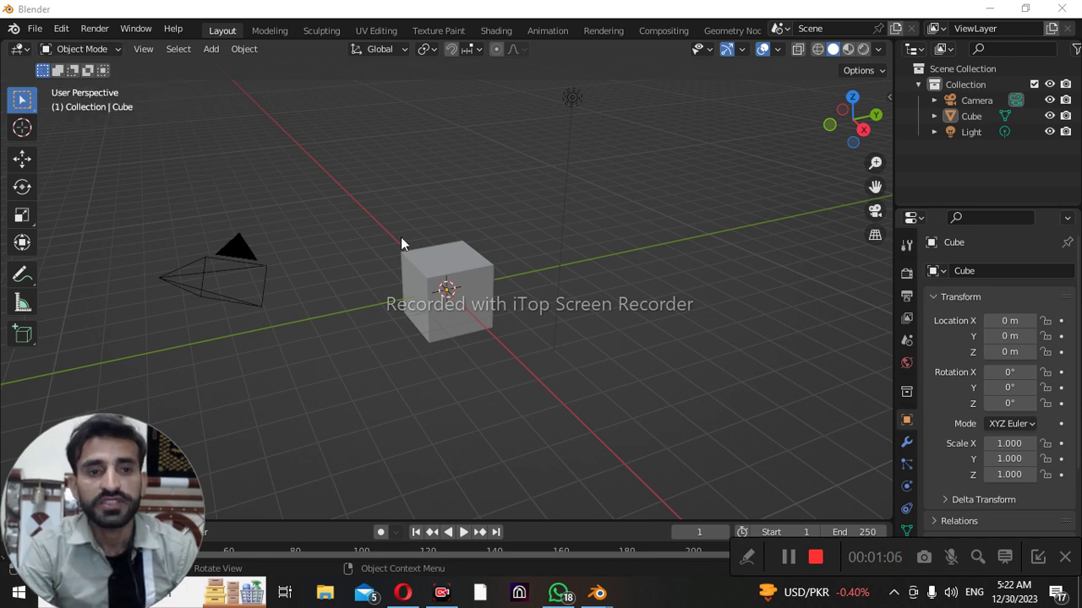
Box-select the camera, cube and light together, and set box selection to Extend mode
left_click(453, 281)
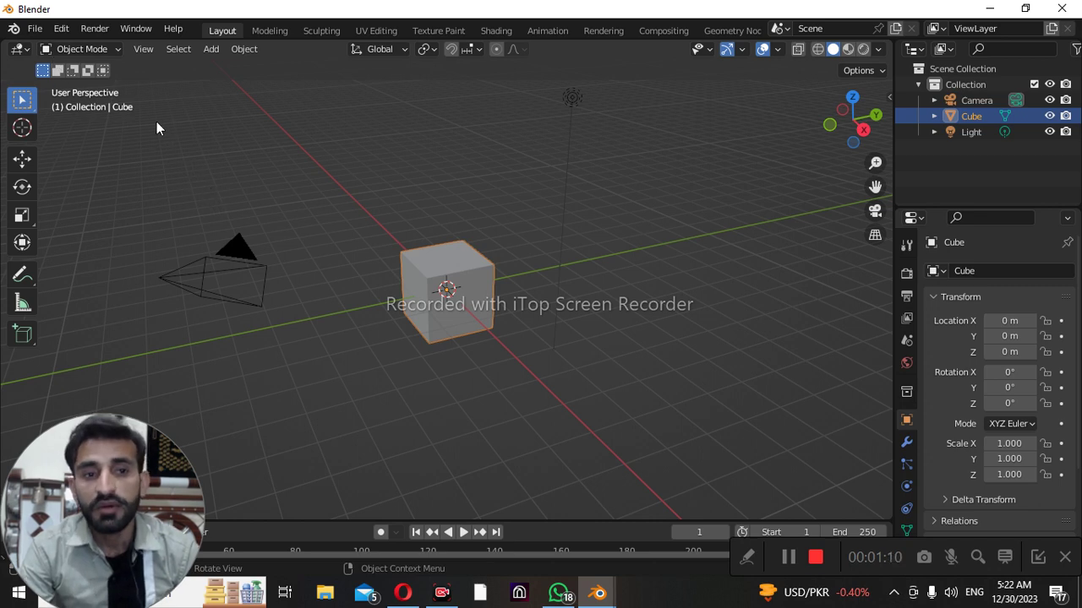
mouse_move(156, 121)
left_mouse_down()
mouse_move(250, 216)
mouse_move(674, 370)
left_mouse_up()
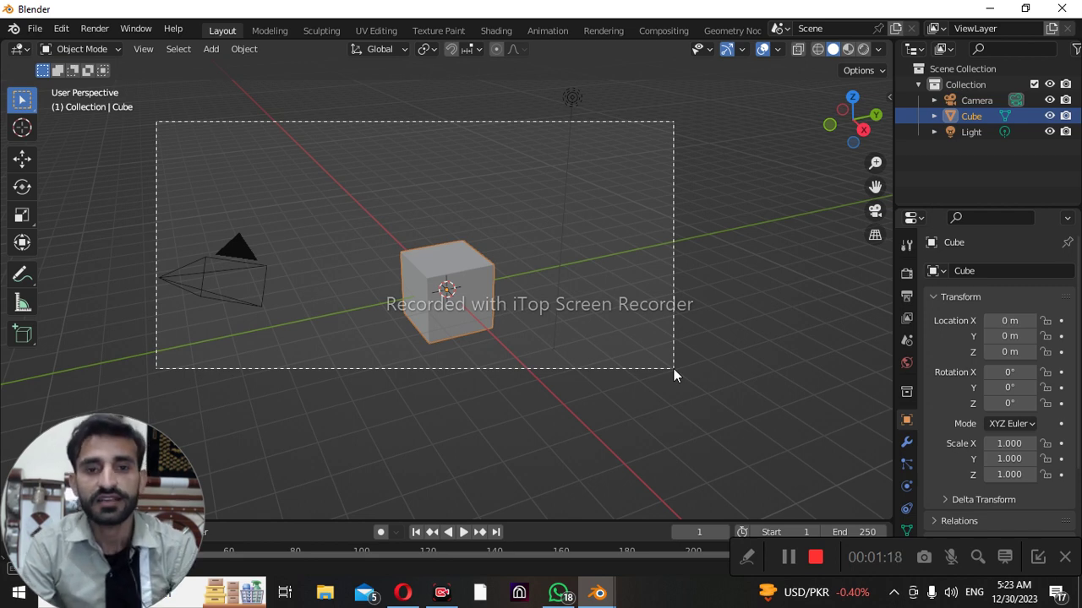
left_click_drag(673, 369, 674, 368)
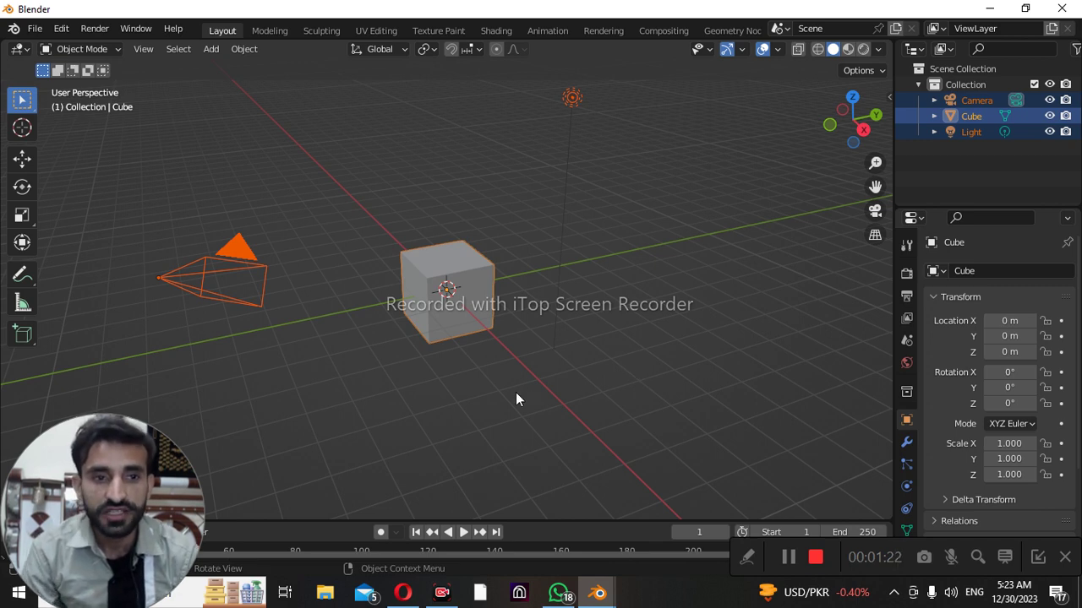
left_click(59, 70)
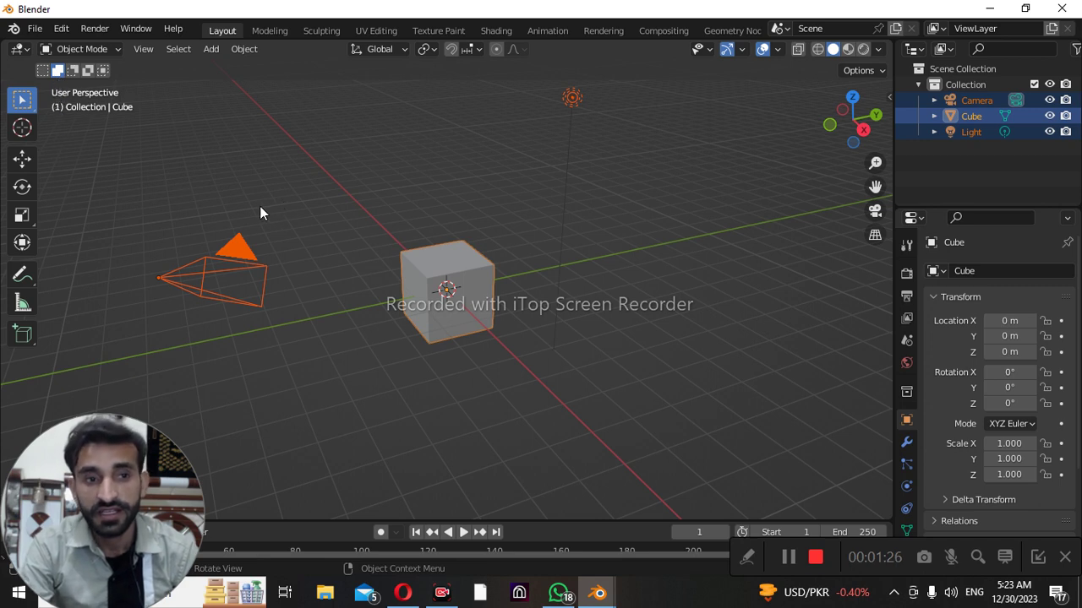
Select the light, box-add the camera and cube, make the camera active, and set Difference mode
left_click(238, 278)
left_click(239, 289)
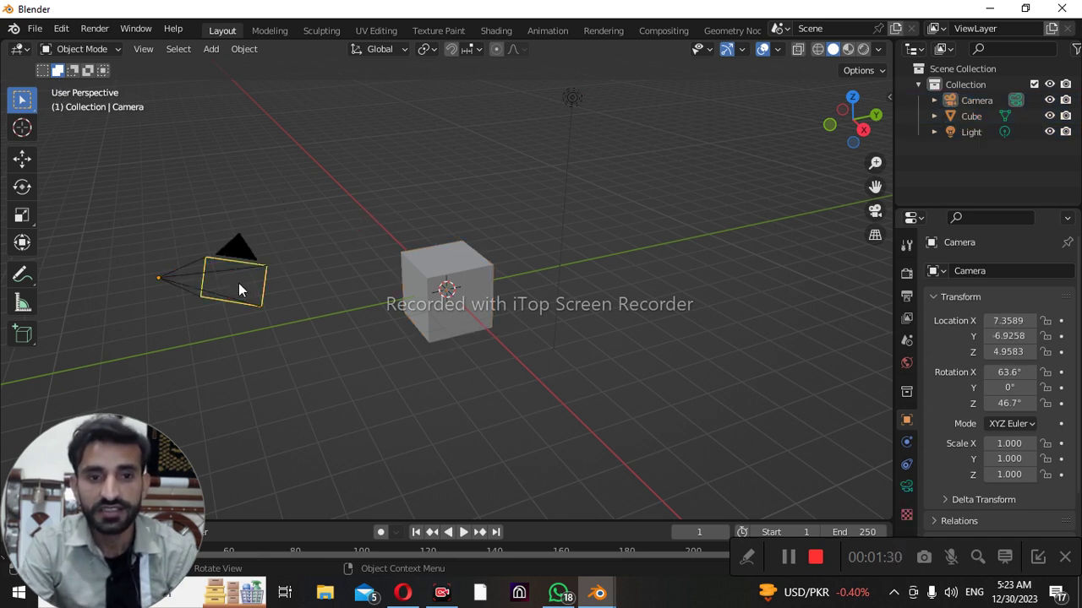
left_click(451, 285)
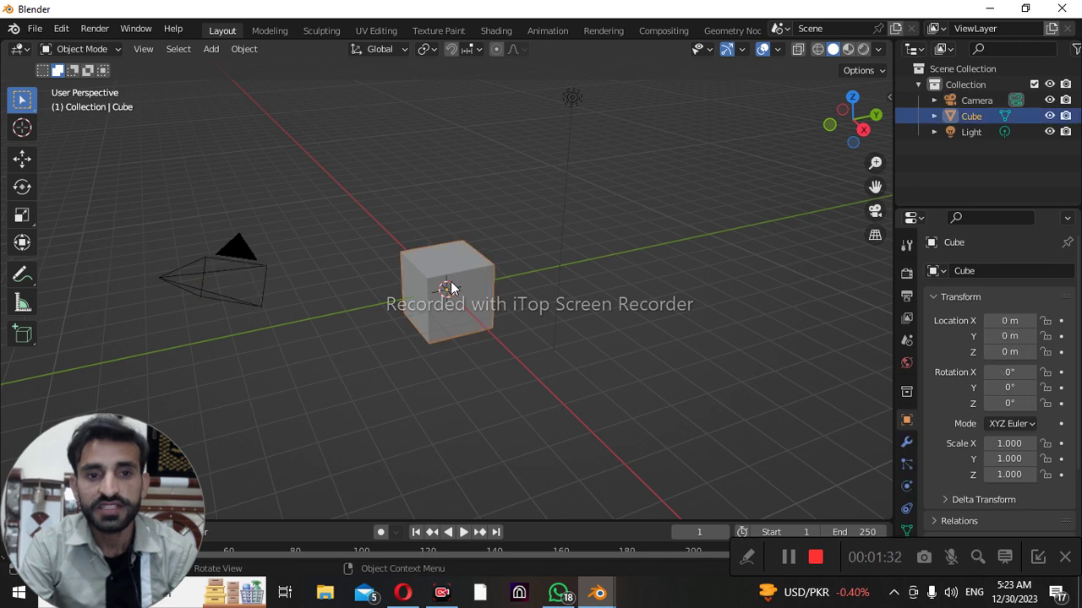
left_click(242, 285)
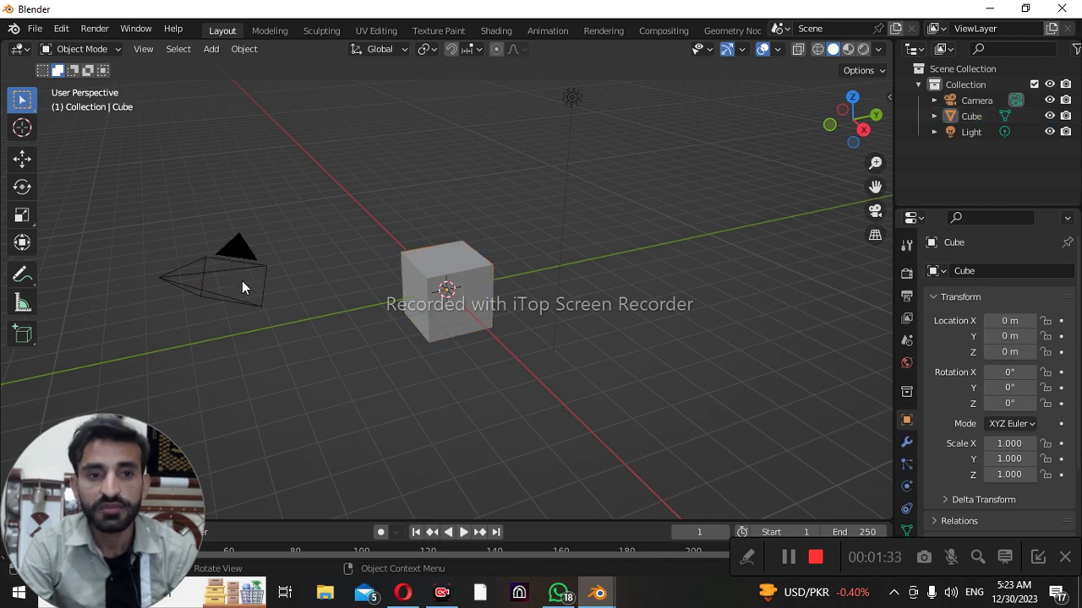
left_click(575, 99)
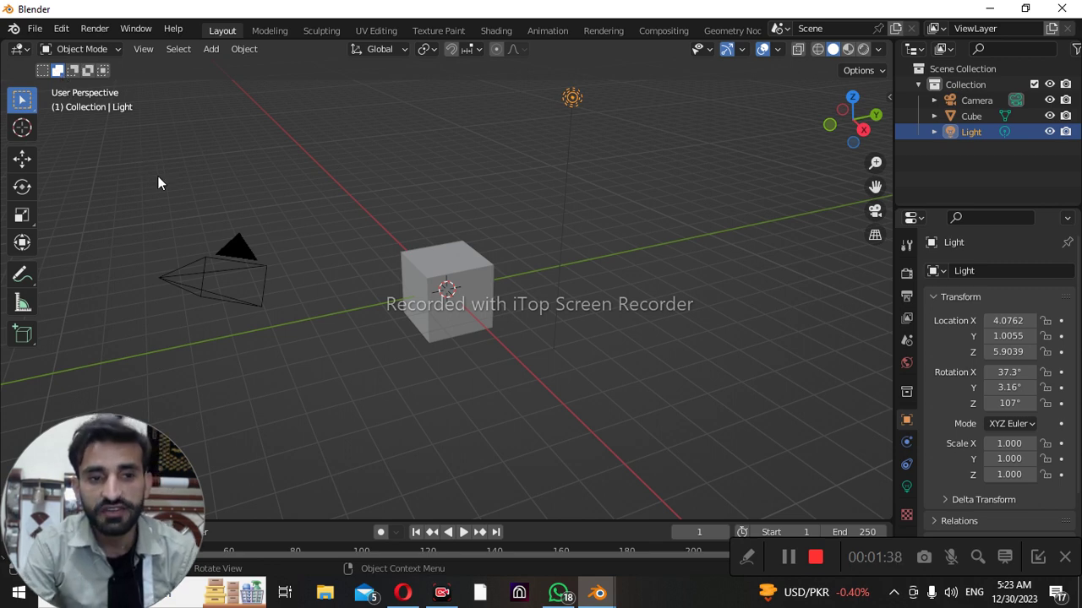
left_click_drag(140, 161, 558, 360)
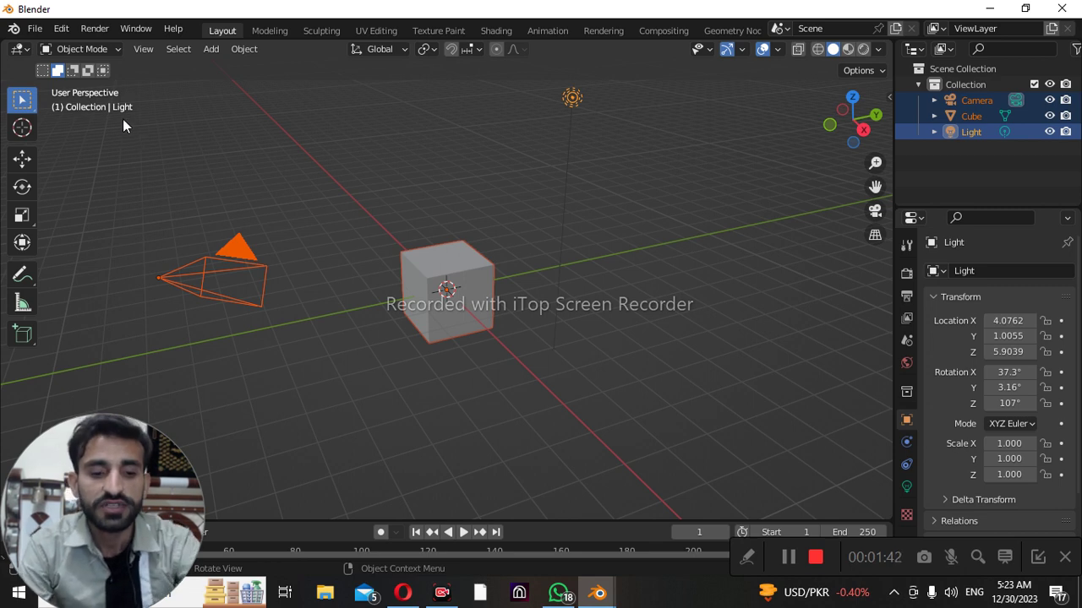
left_click(242, 273, "shift")
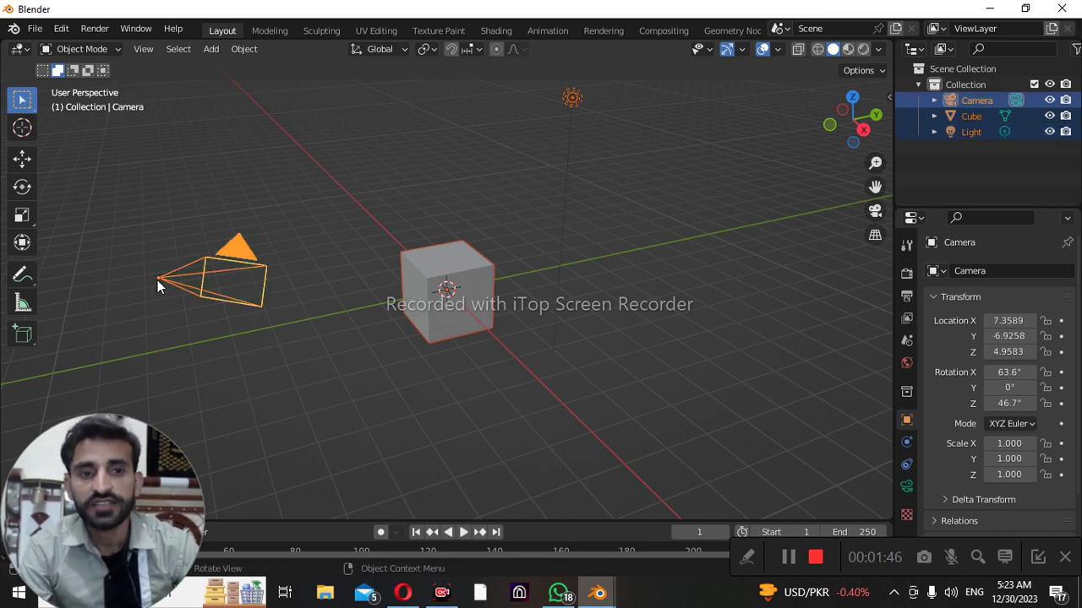
left_click(73, 71)
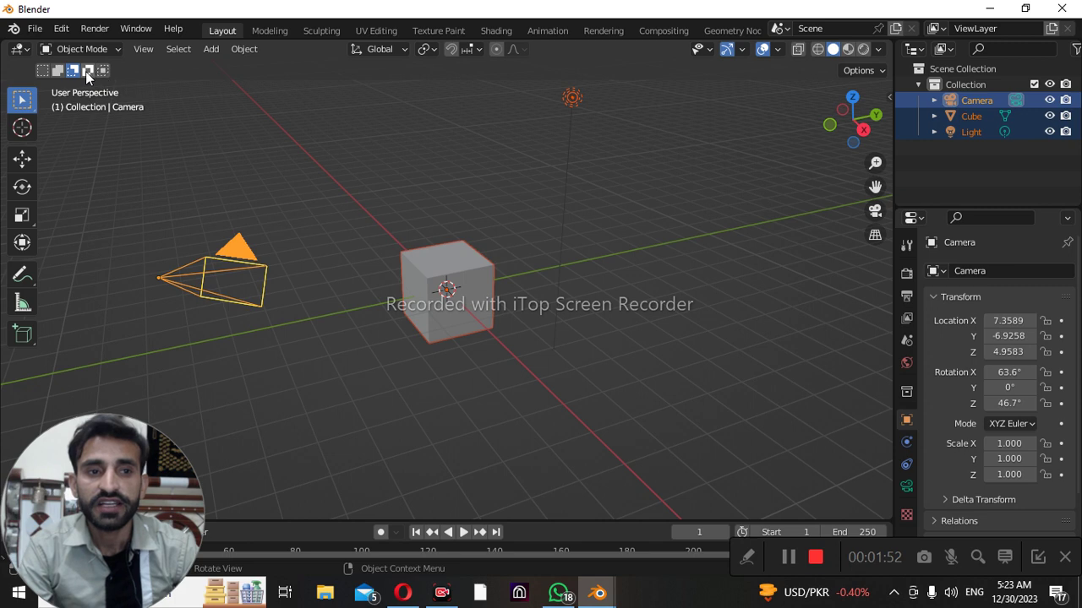
left_click(87, 72)
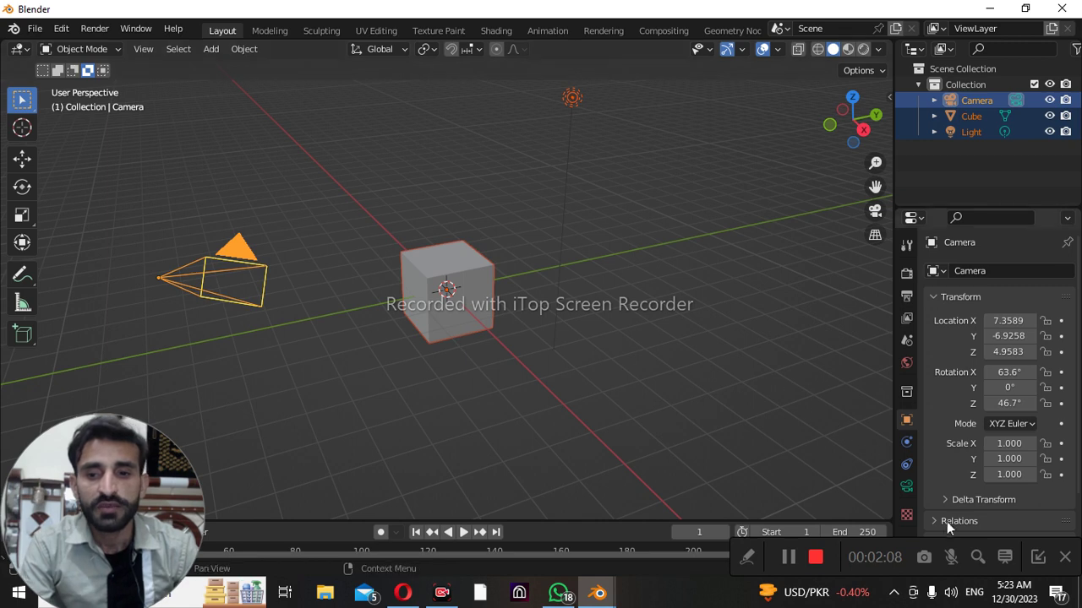
left_click(978, 560)
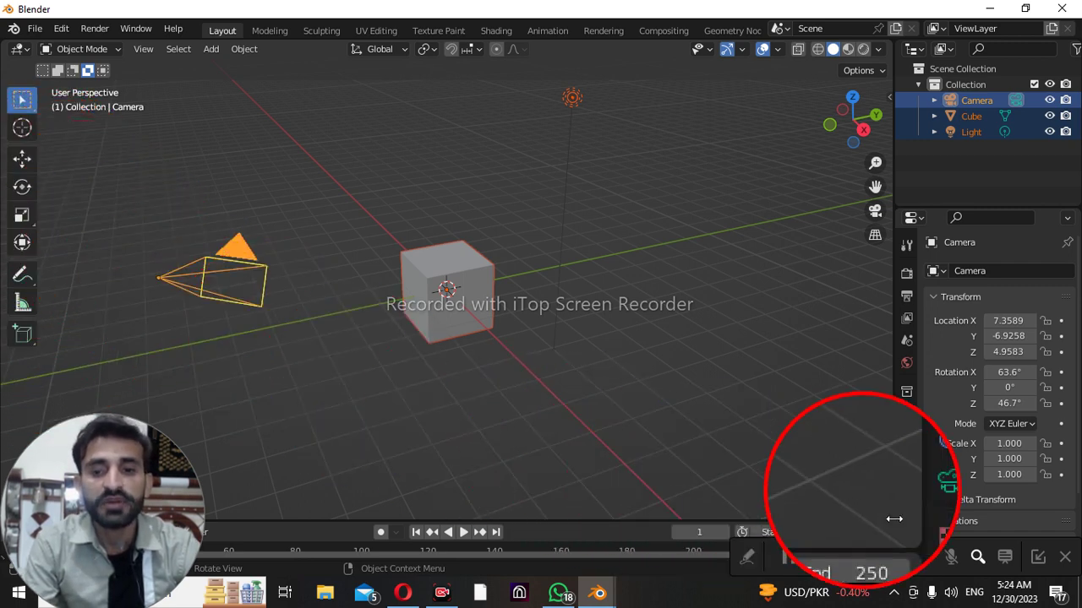
left_click(979, 558)
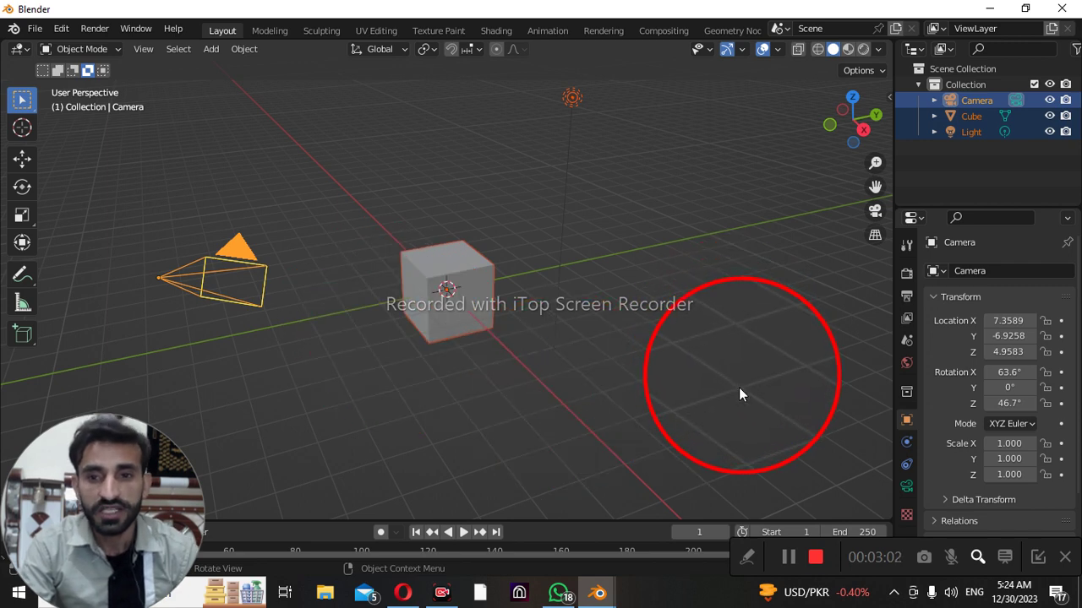
Switch to the Tweak select tool and single-click the light, camera and cube in turn
left_click(34, 111)
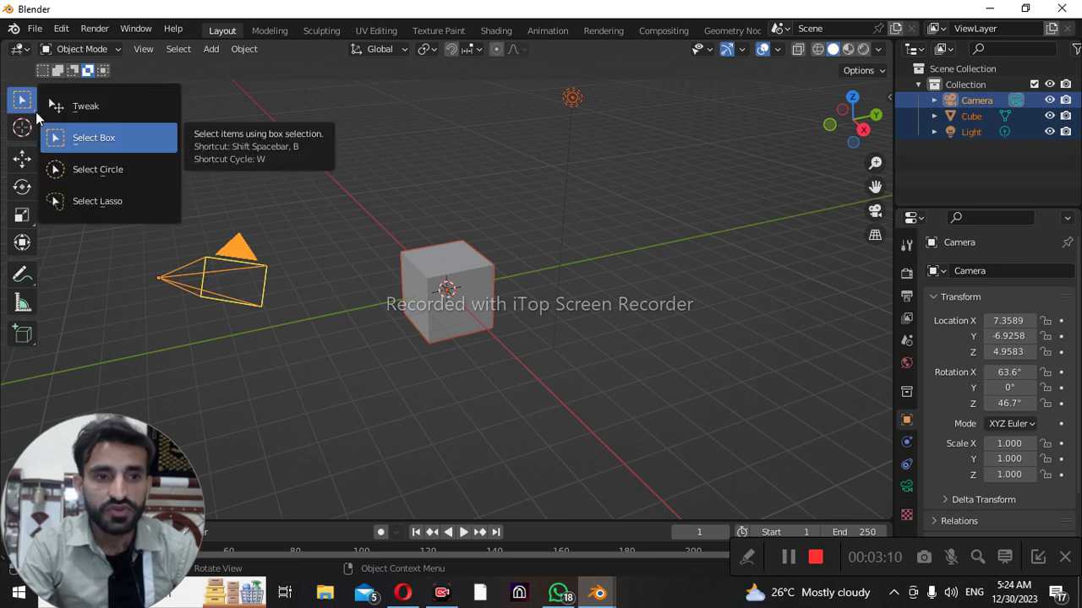
left_click(103, 111)
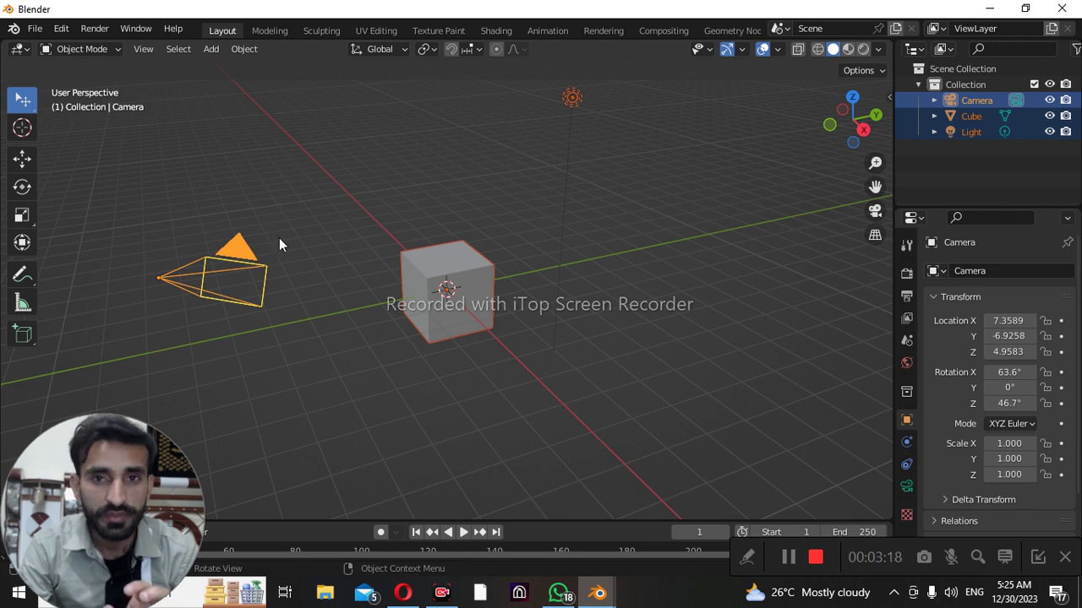
left_click(230, 267)
left_click(462, 284)
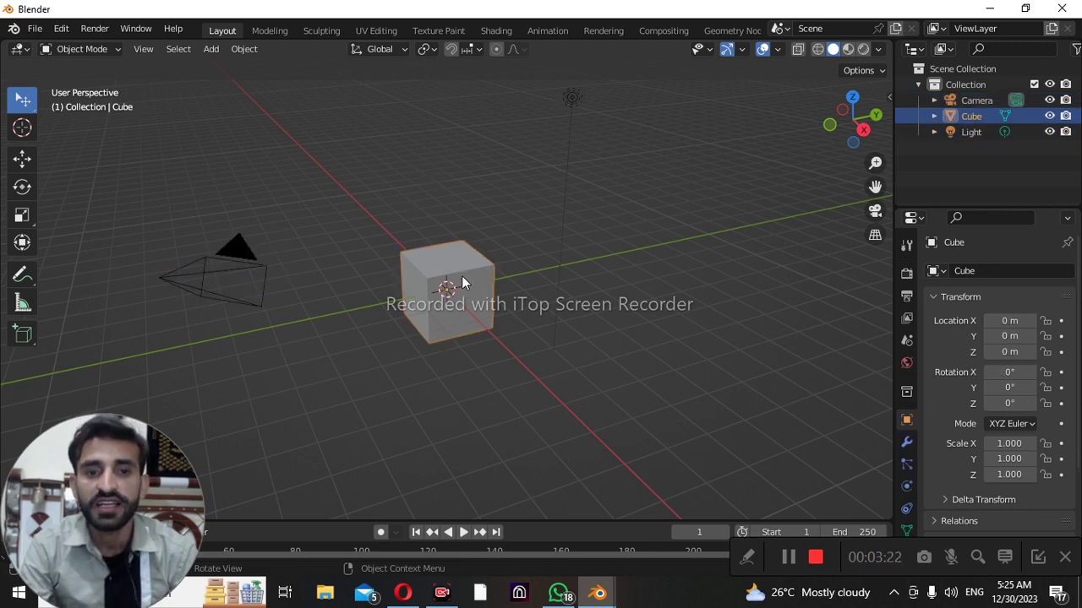
left_click(573, 99)
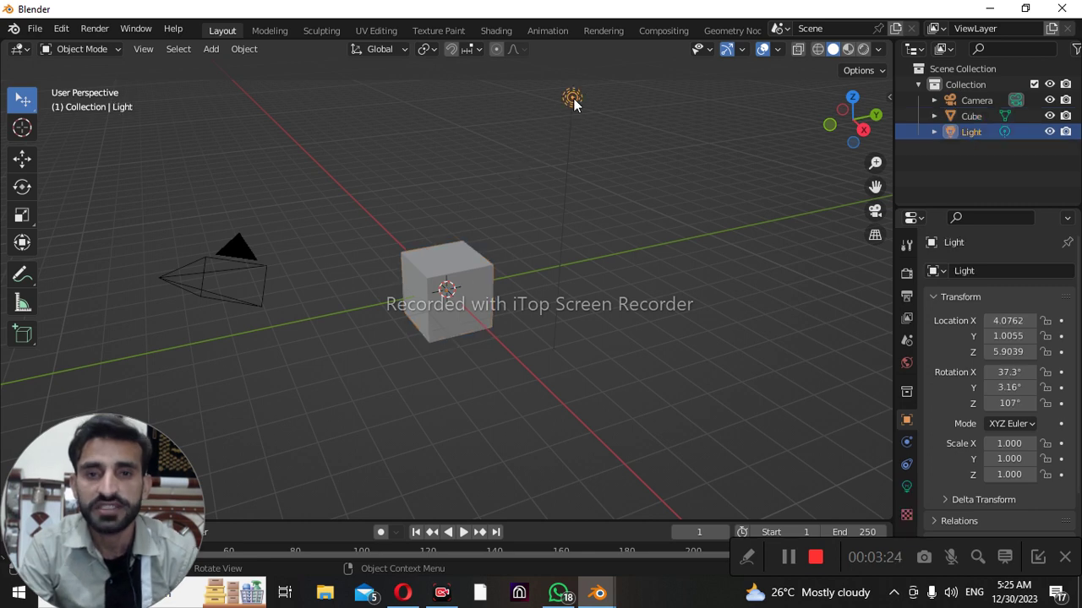
left_click(458, 288)
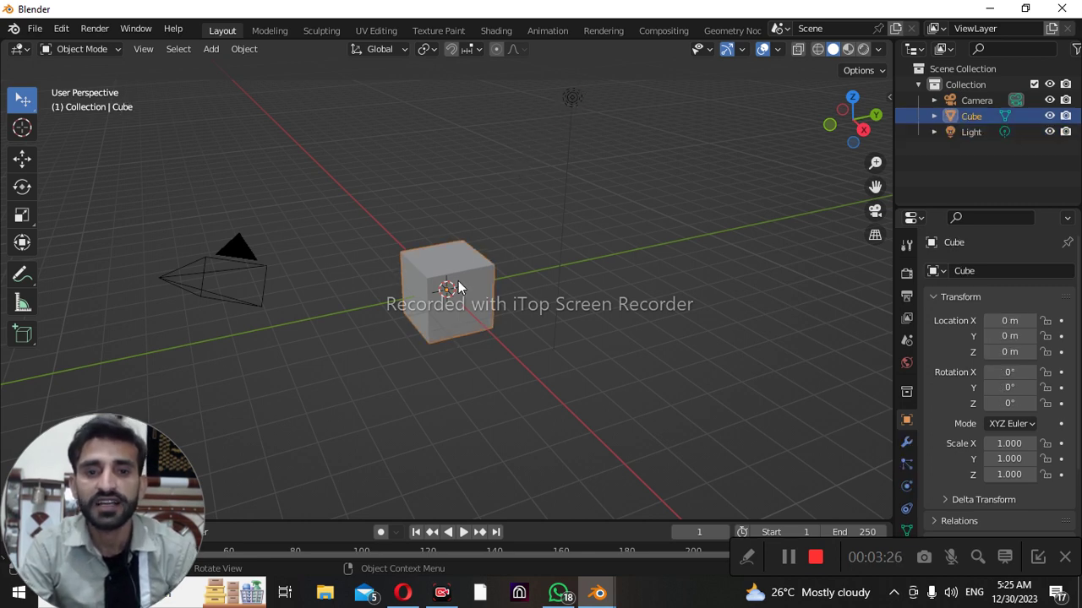
left_click(239, 279)
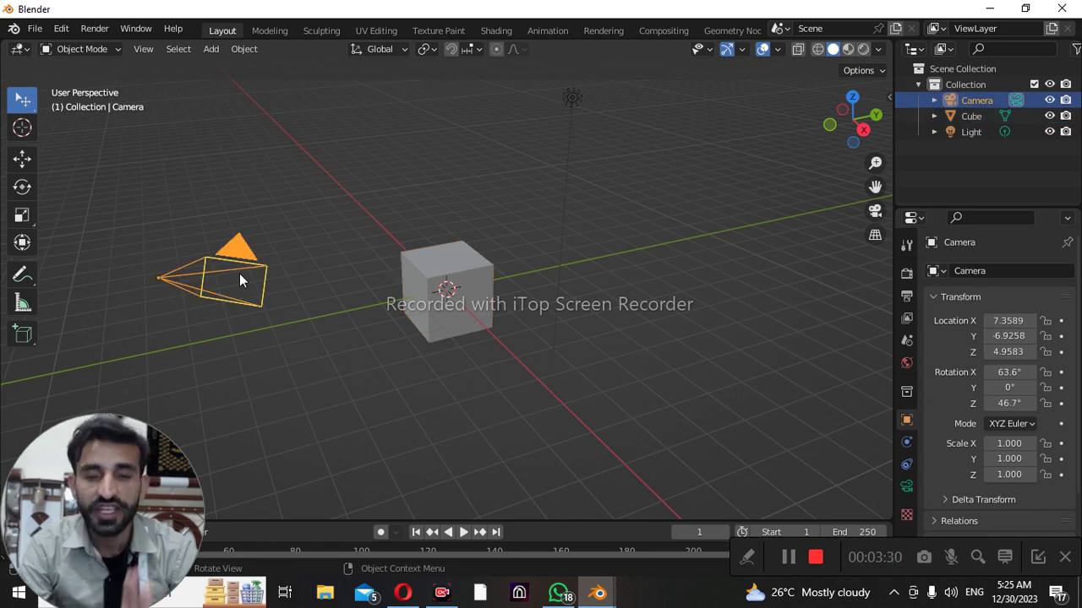
left_click(446, 270)
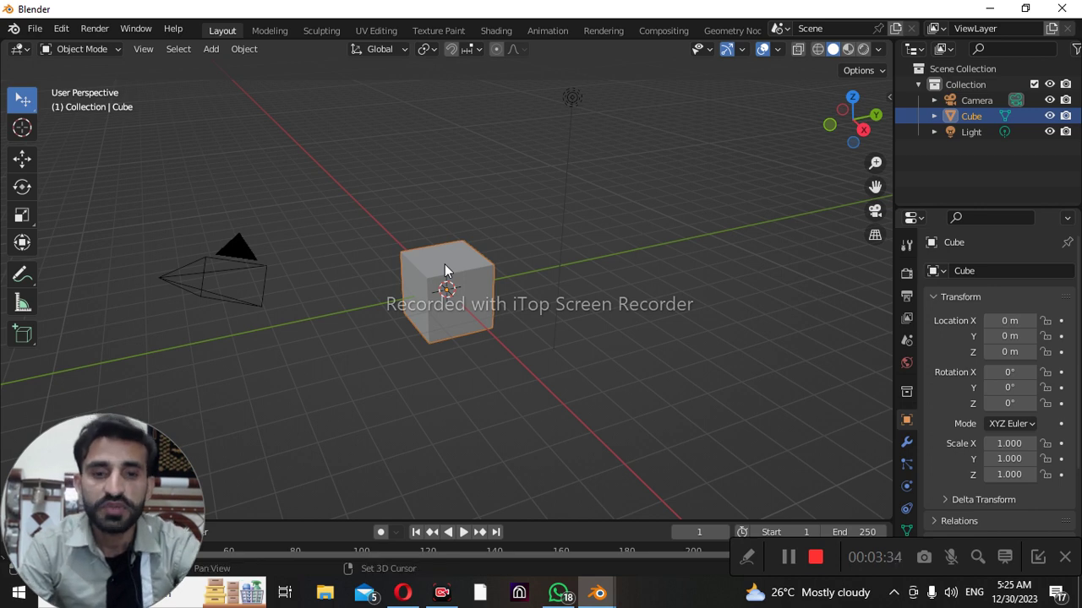
left_click(363, 297)
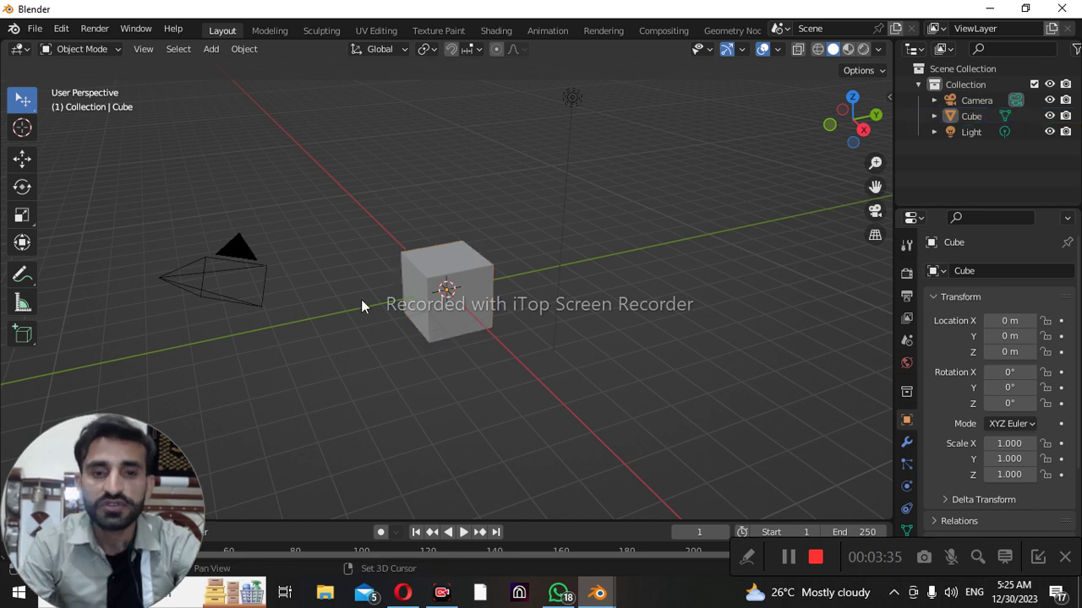
left_click(427, 259)
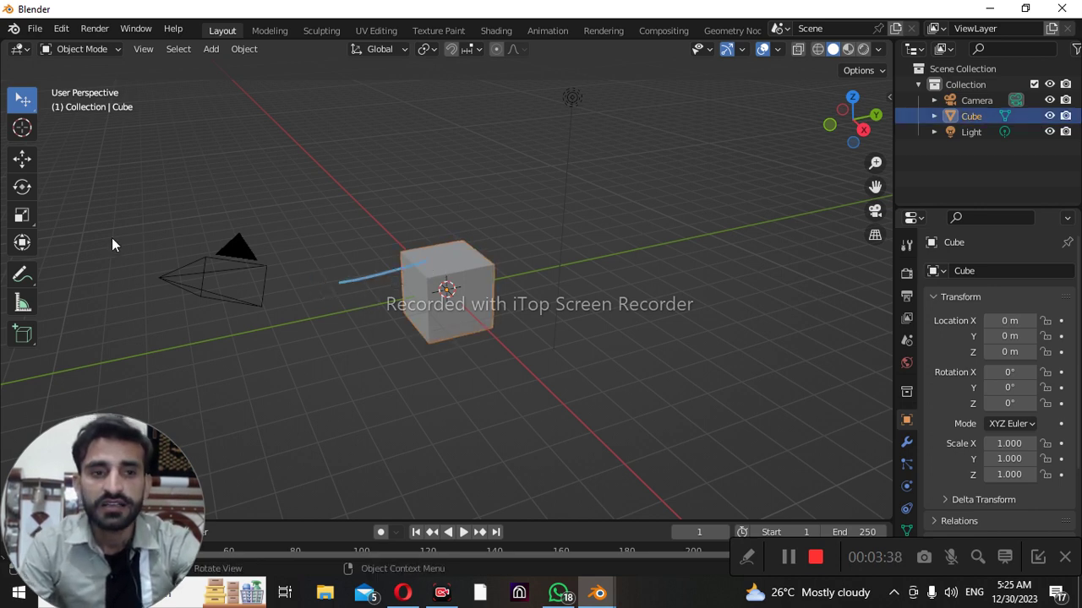
Duplicate the cube with Shift+D, then undo the extra copies with Ctrl+Z
key("shift+d")
left_click(440, 282)
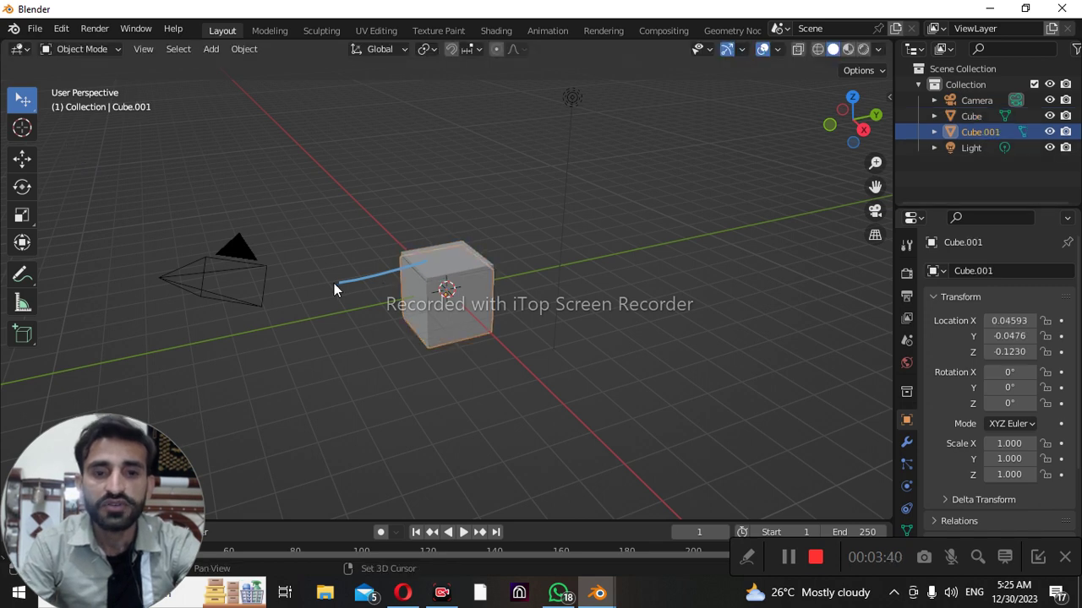
left_click(438, 281, "shift")
key("shift+d")
right_click(438, 296)
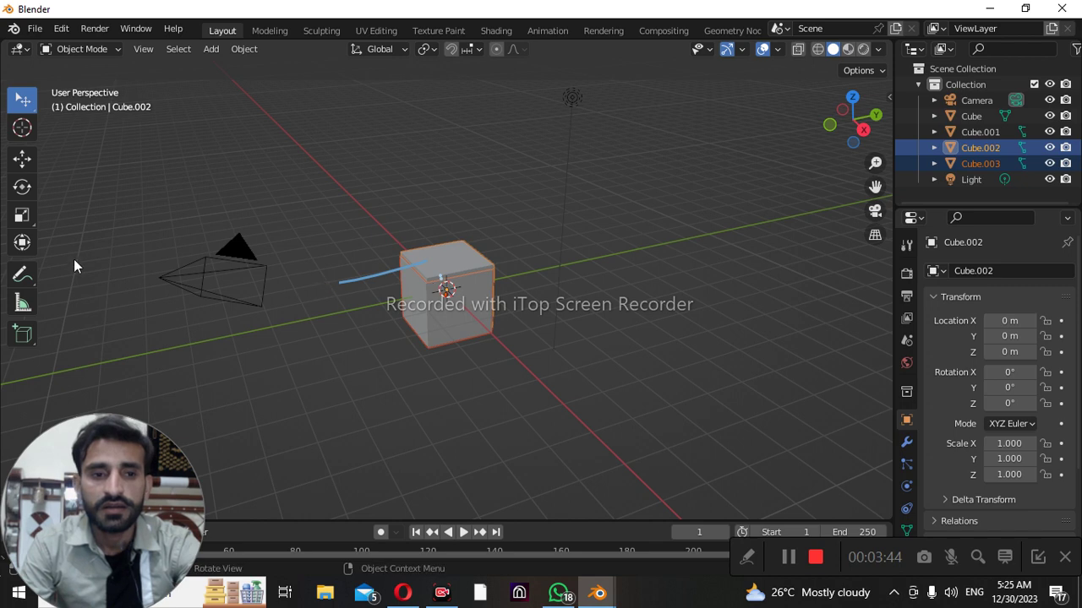
key("ctrl+z")
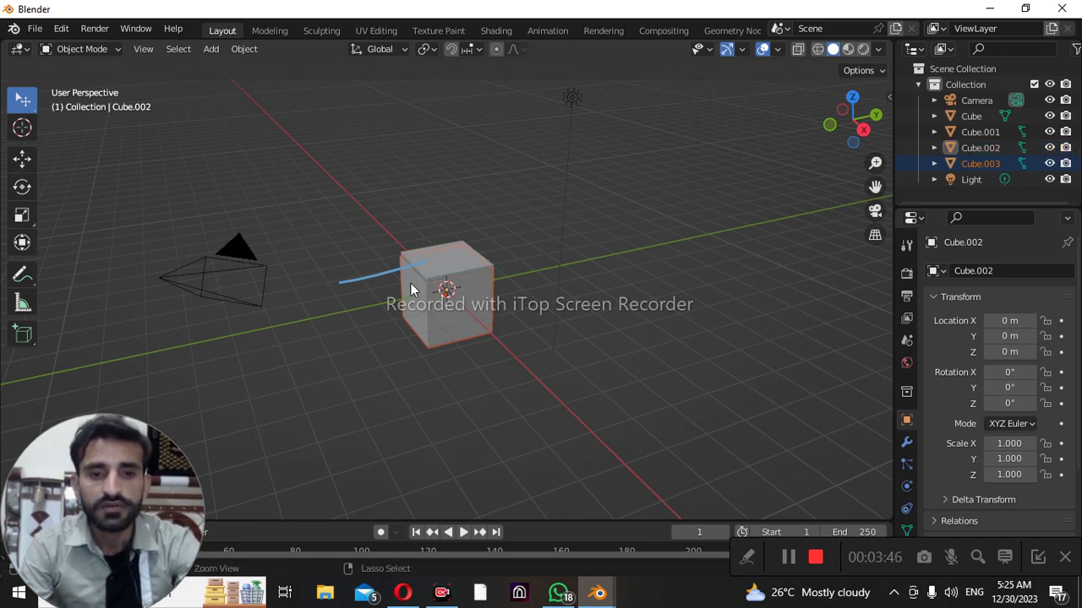
key("ctrl+z")
key("ctrl+z")
key("ctrl+z")
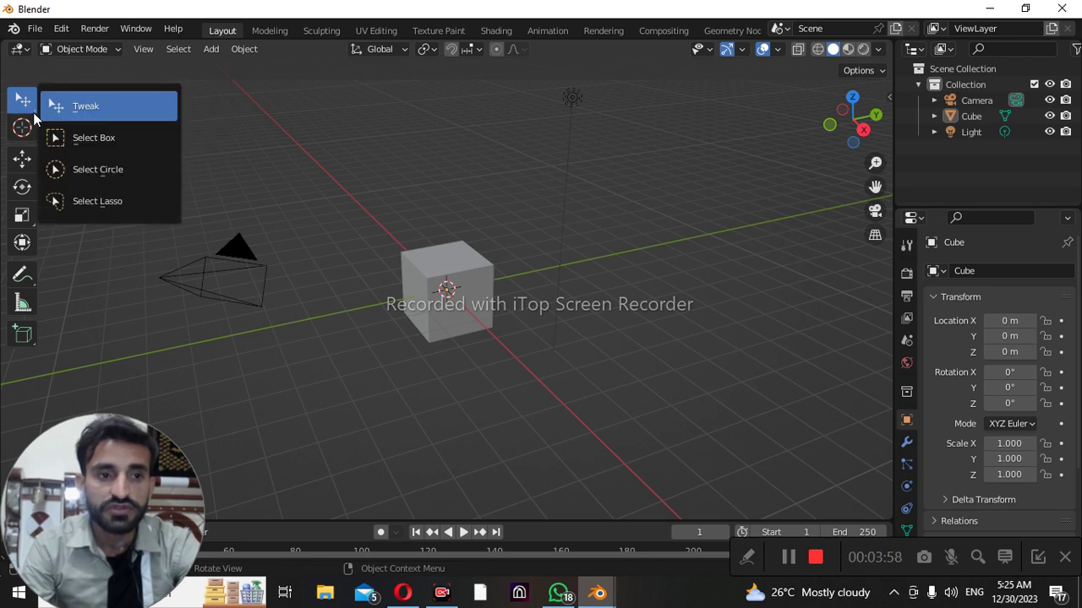
left_click_drag(33, 119, 83, 136)
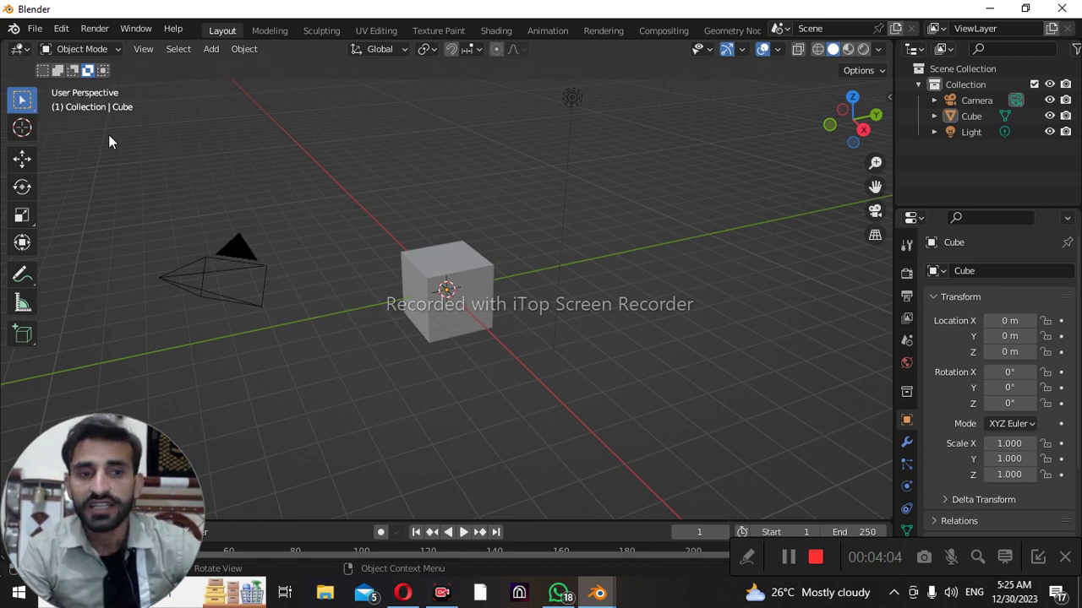
left_click_drag(109, 134, 714, 386)
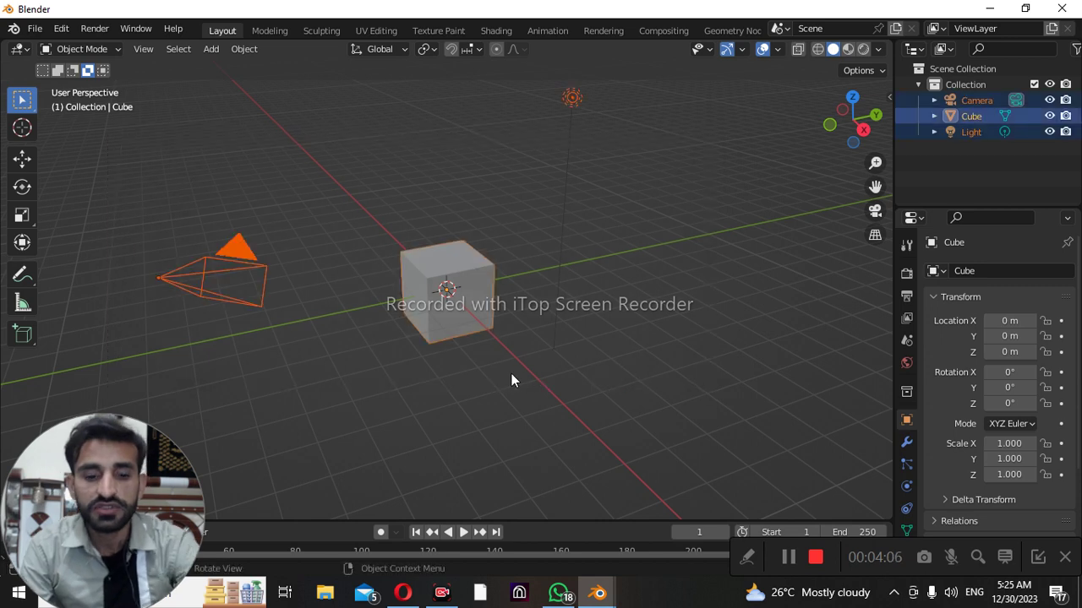
key("shift+d")
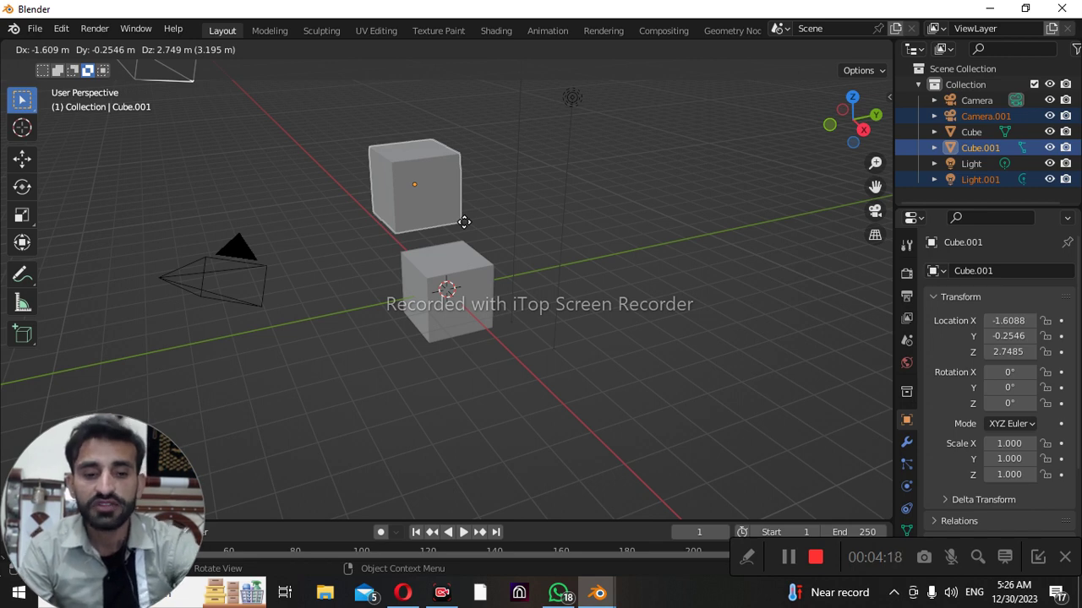
key("shift")
left_click(464, 221)
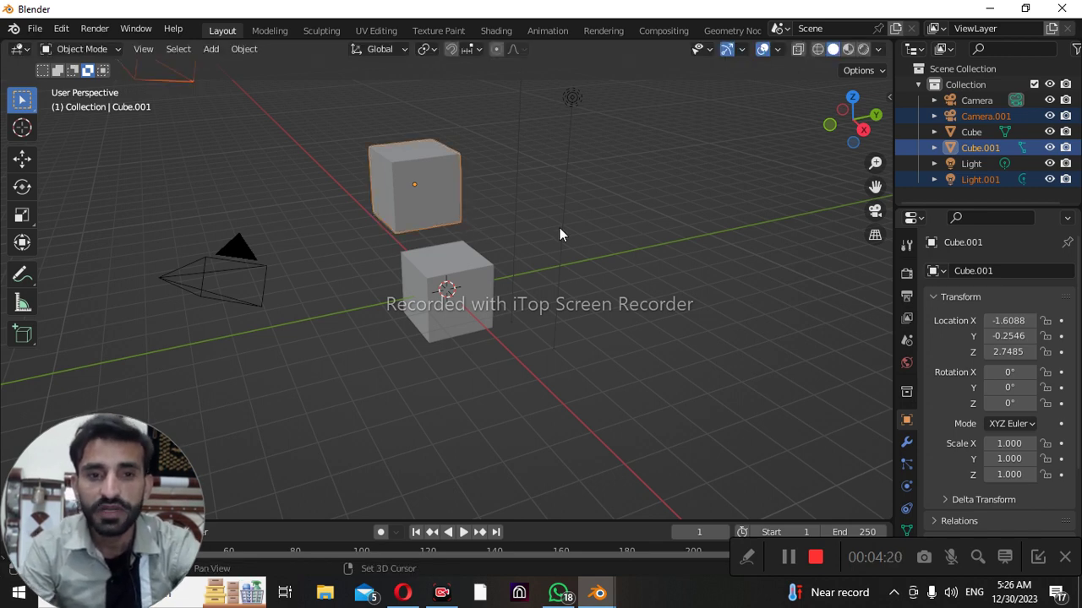
left_click(455, 219)
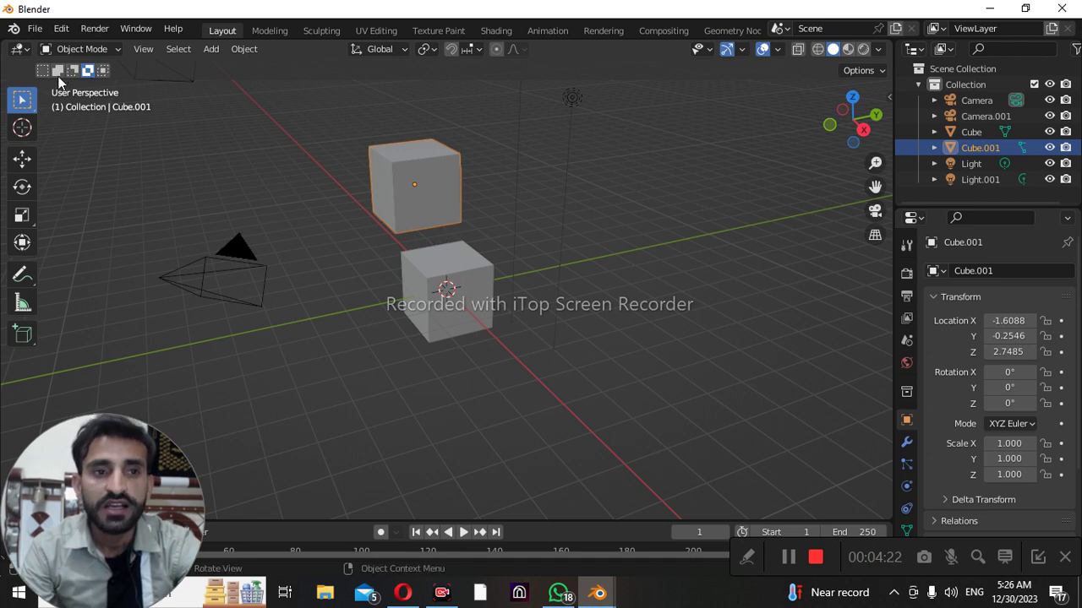
key("shift+d")
left_click(418, 237)
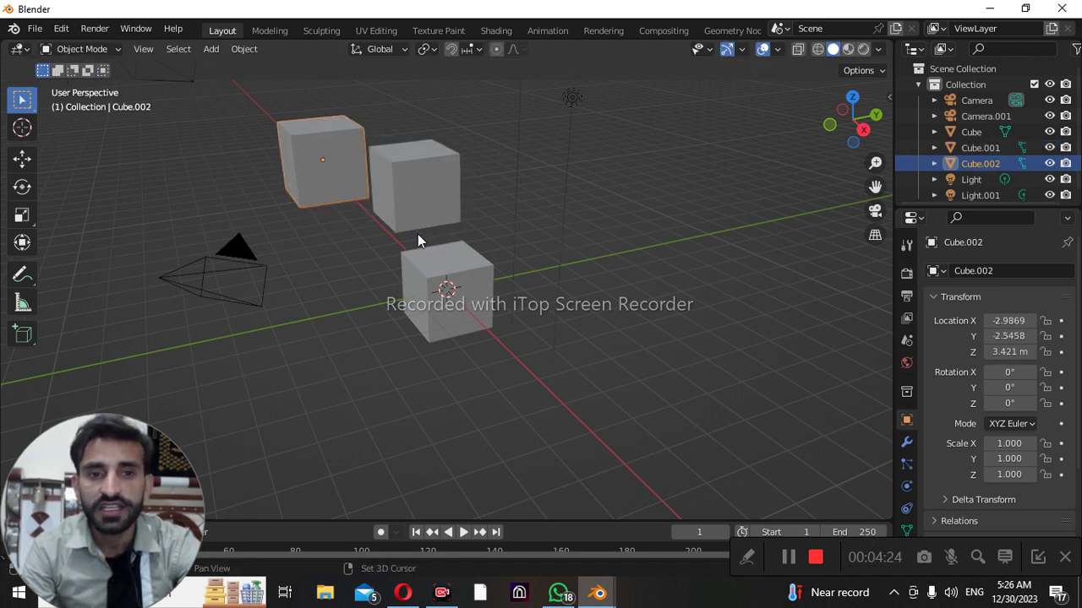
key("shift+d")
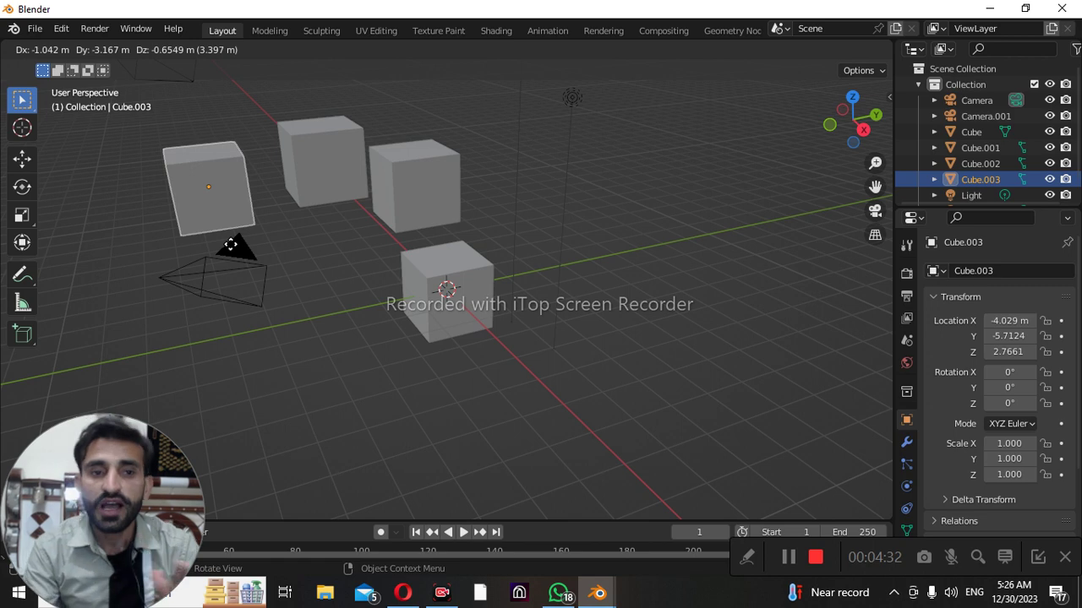
key("ctrl")
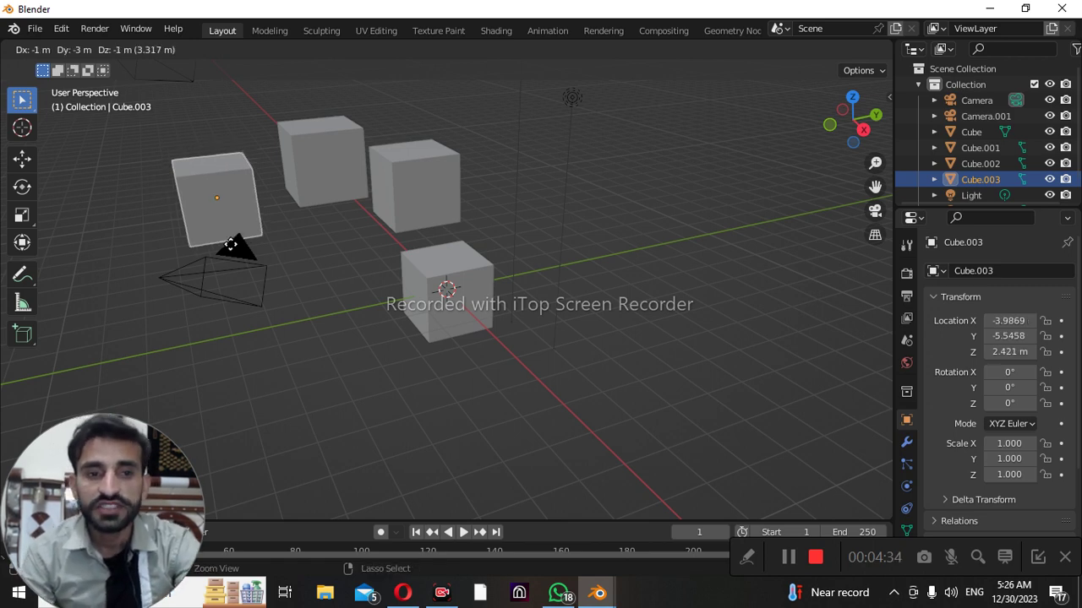
left_click(354, 310)
key("ctrl+z")
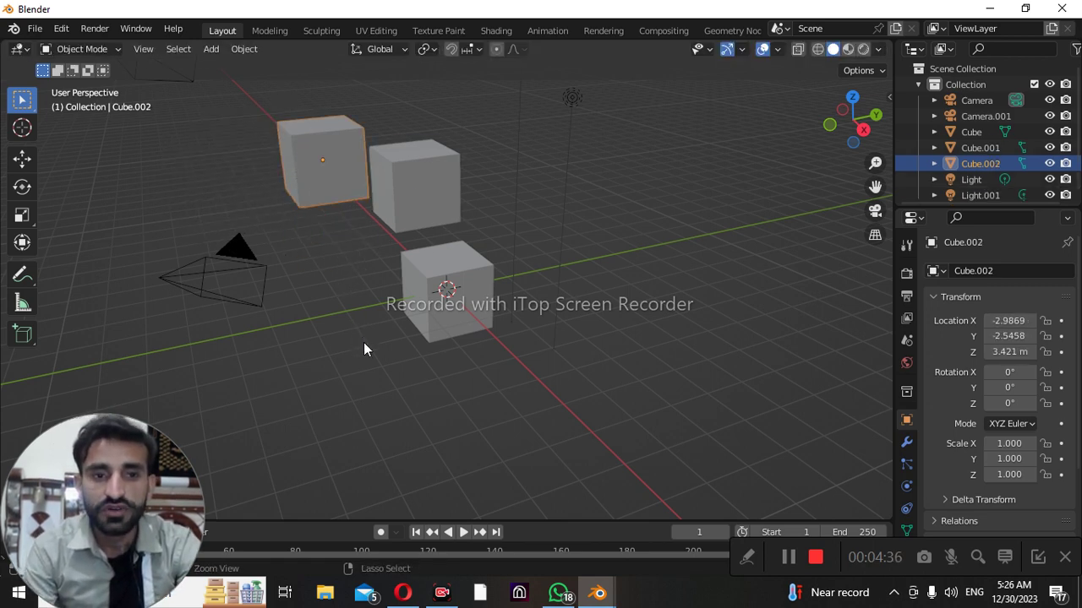
key("ctrl+z")
key("ctrl+z")
key("ctrl+z")
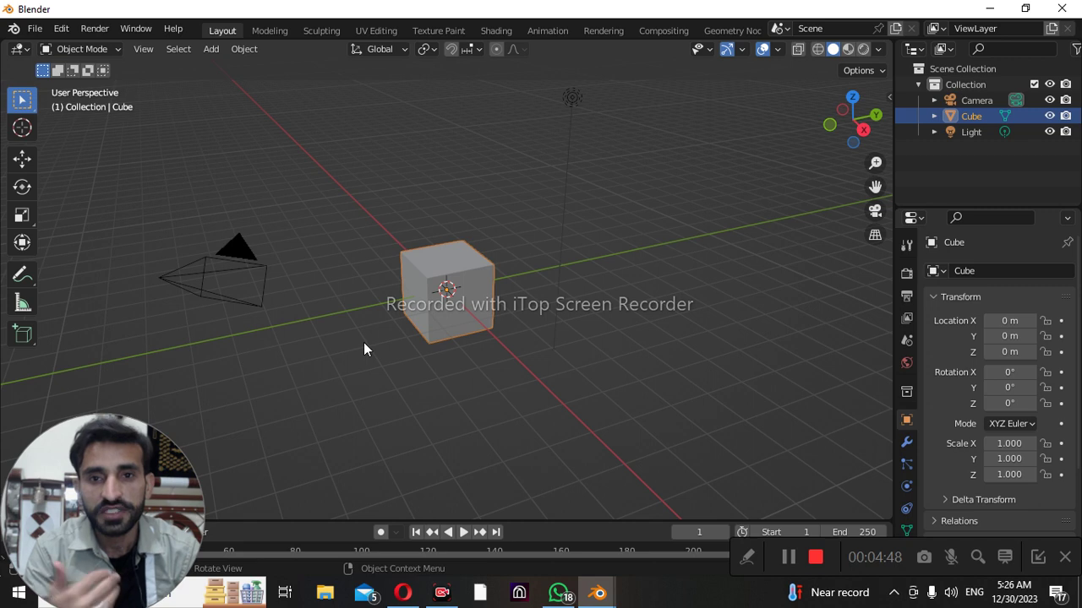
Switch to the Select Circle tool and dismiss the driver update notification
left_click(34, 111)
left_click(35, 110)
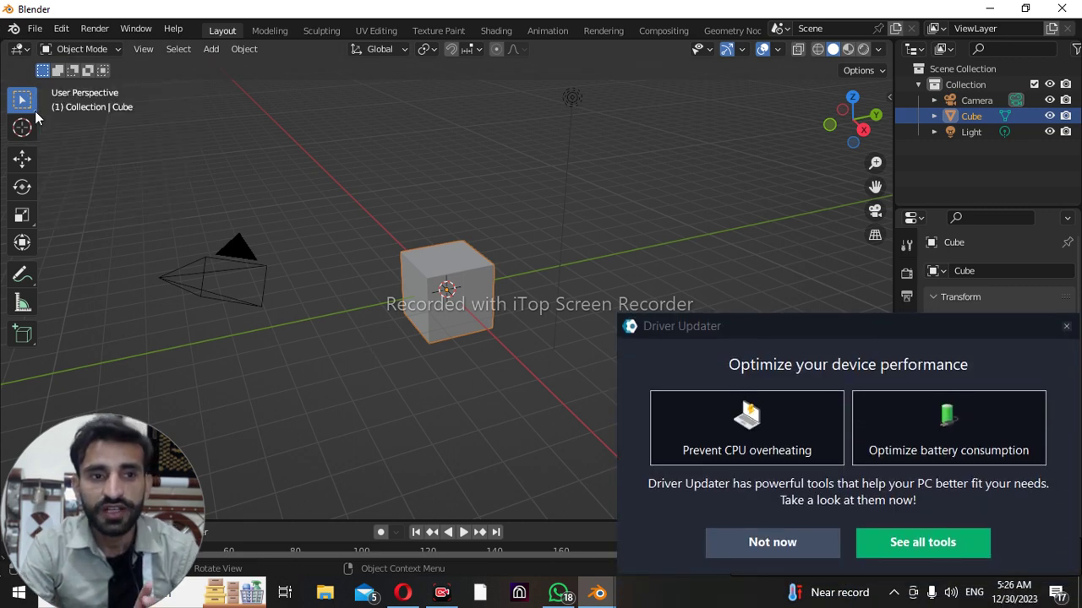
left_click(35, 111)
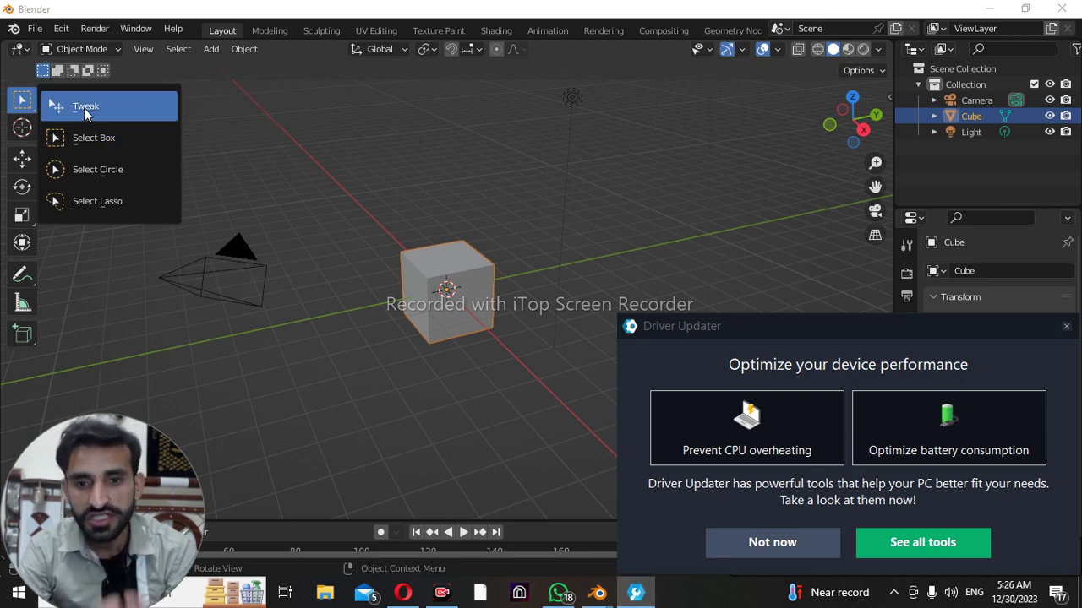
left_click(93, 171)
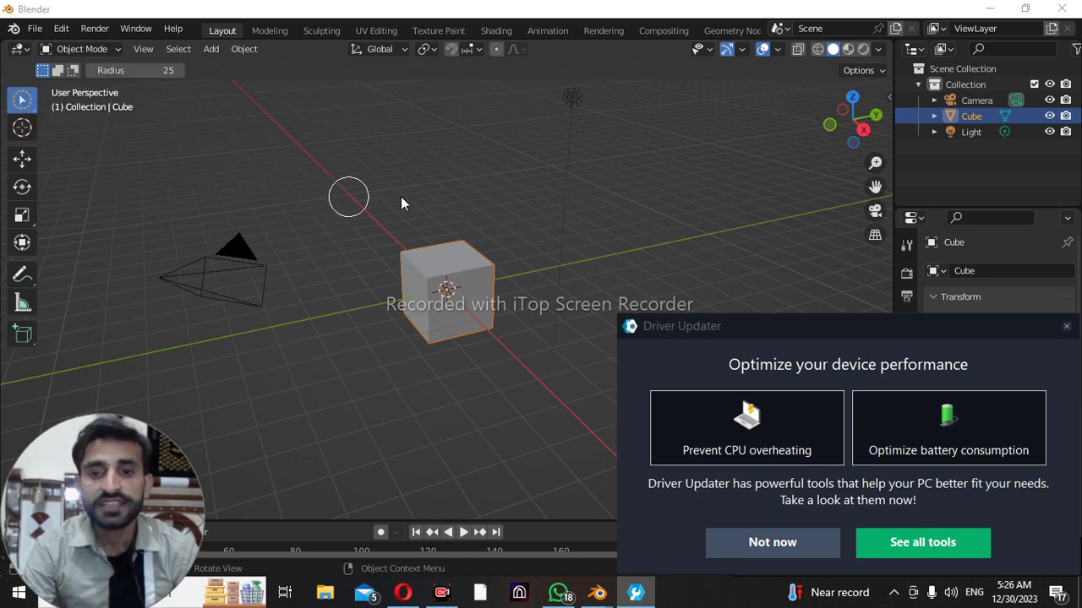
left_click(1066, 327)
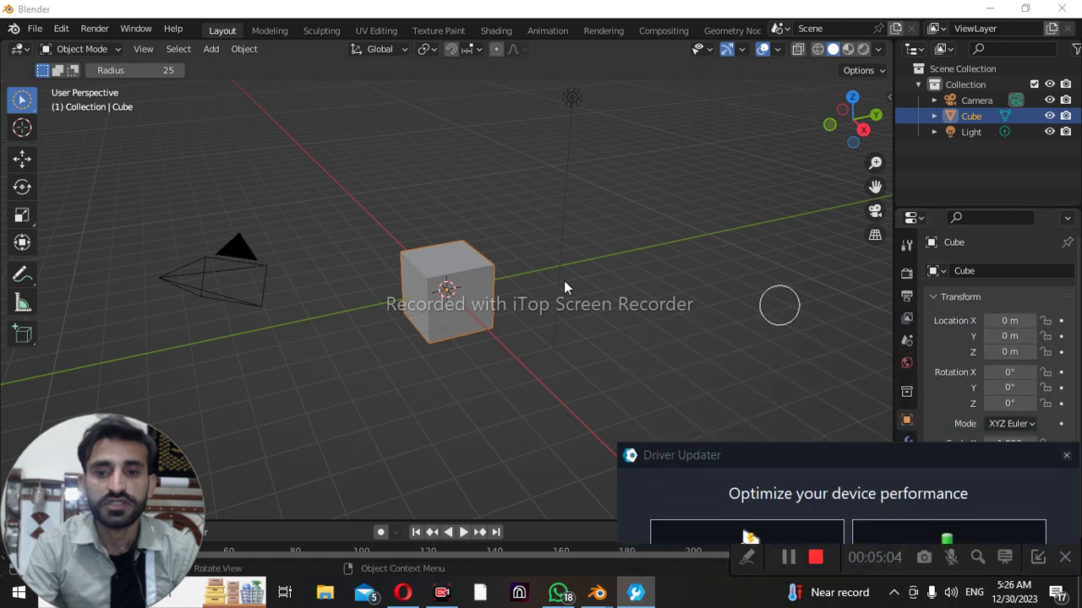
Paint-select the camera, cube and light with the circle brush, then clear the selection
left_click(162, 118)
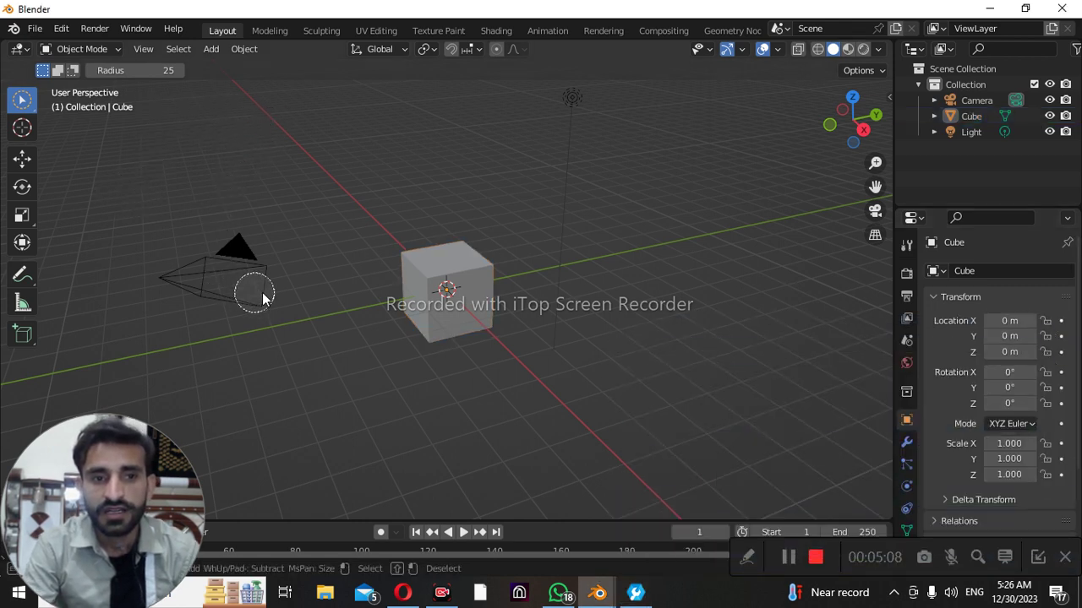
left_click_drag(178, 279, 448, 292)
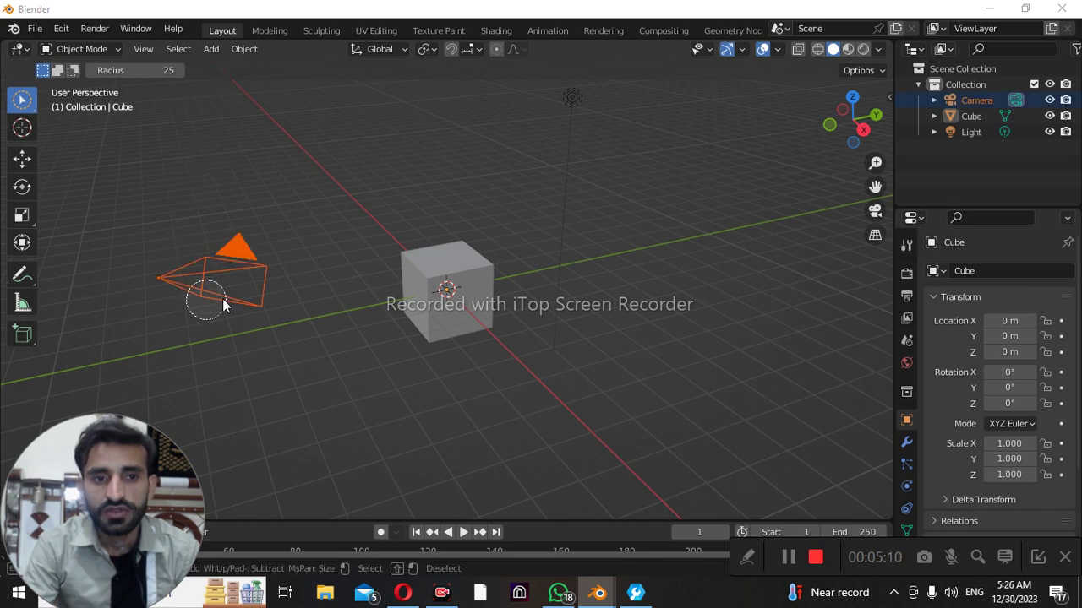
left_click_drag(553, 130, 591, 96)
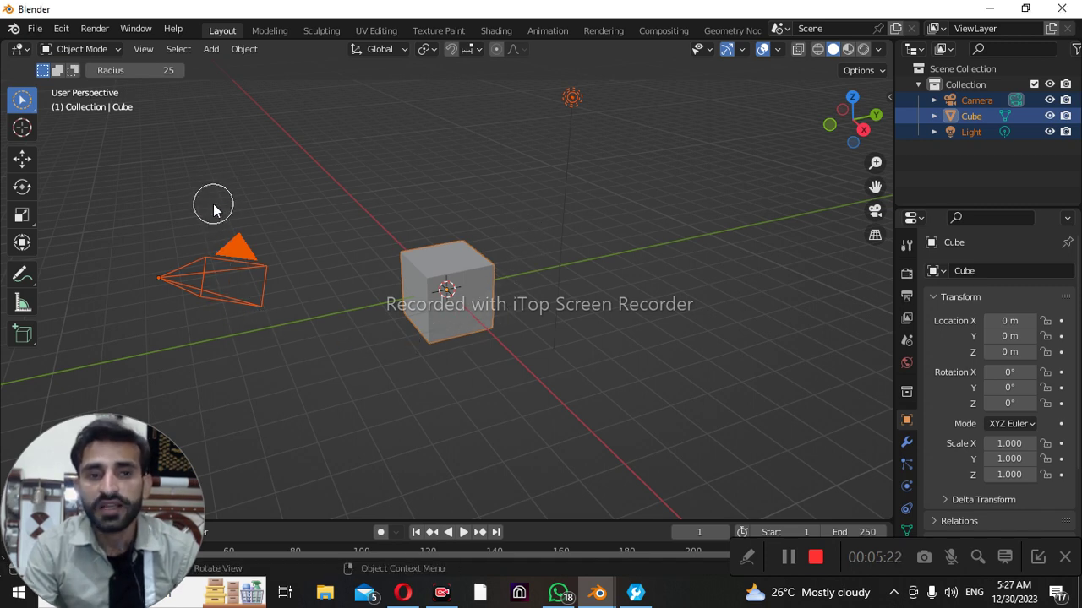
left_click_drag(213, 209, 254, 290)
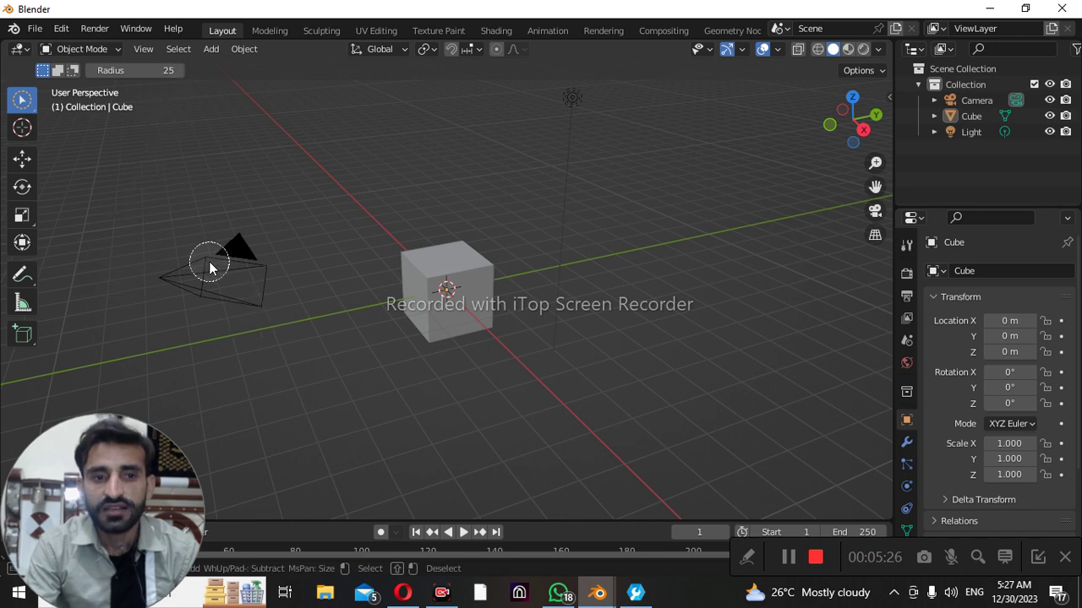
right_click(528, 241)
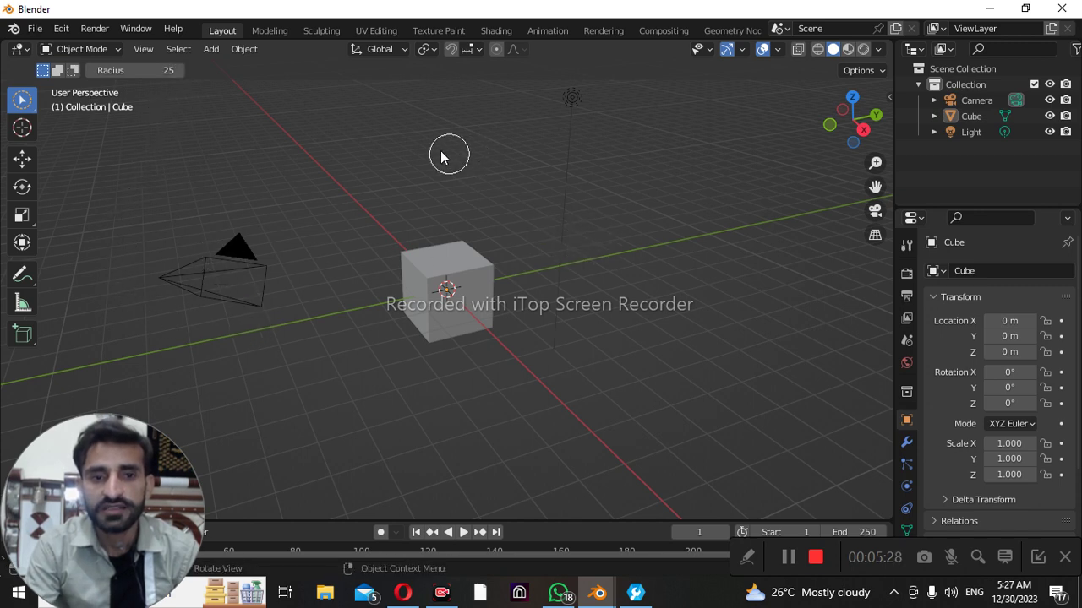
right_click(414, 150)
key("c")
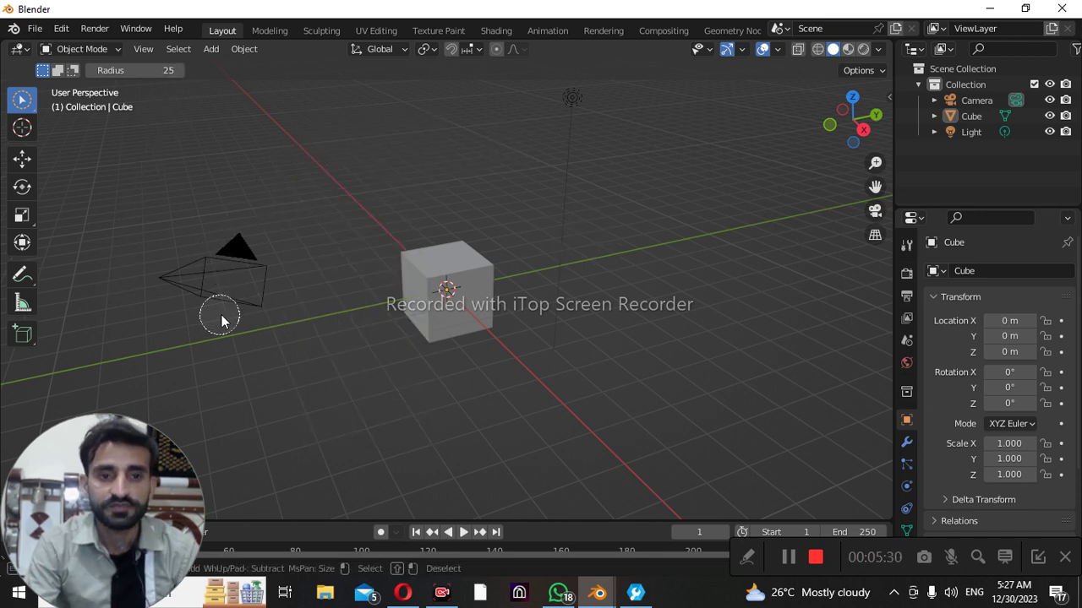
right_click(109, 150)
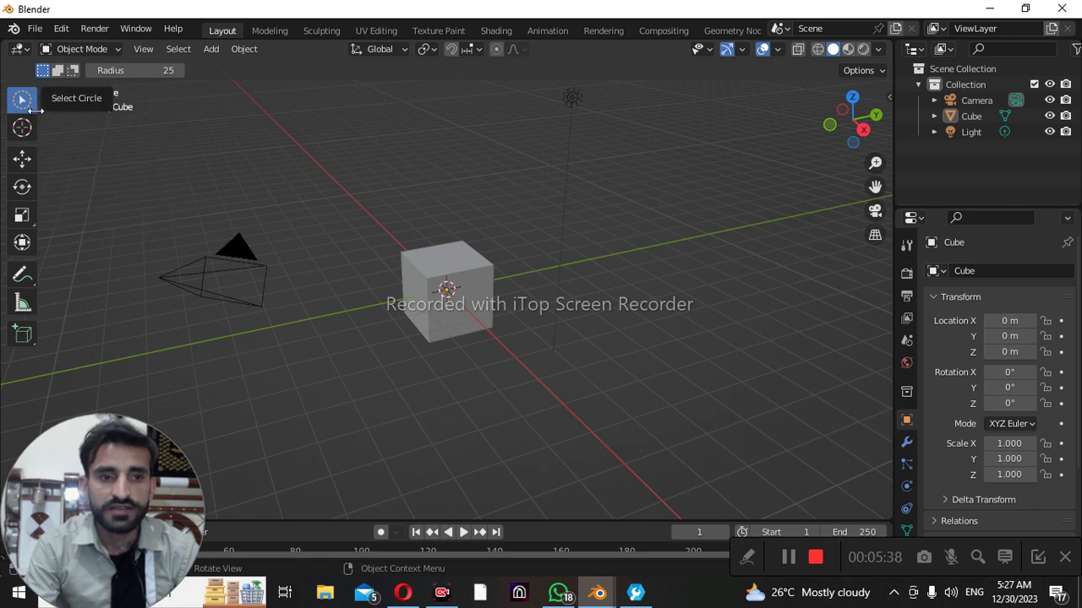
Lasso-select the cube and the camera area, then activate the Cursor tool
left_click(34, 112)
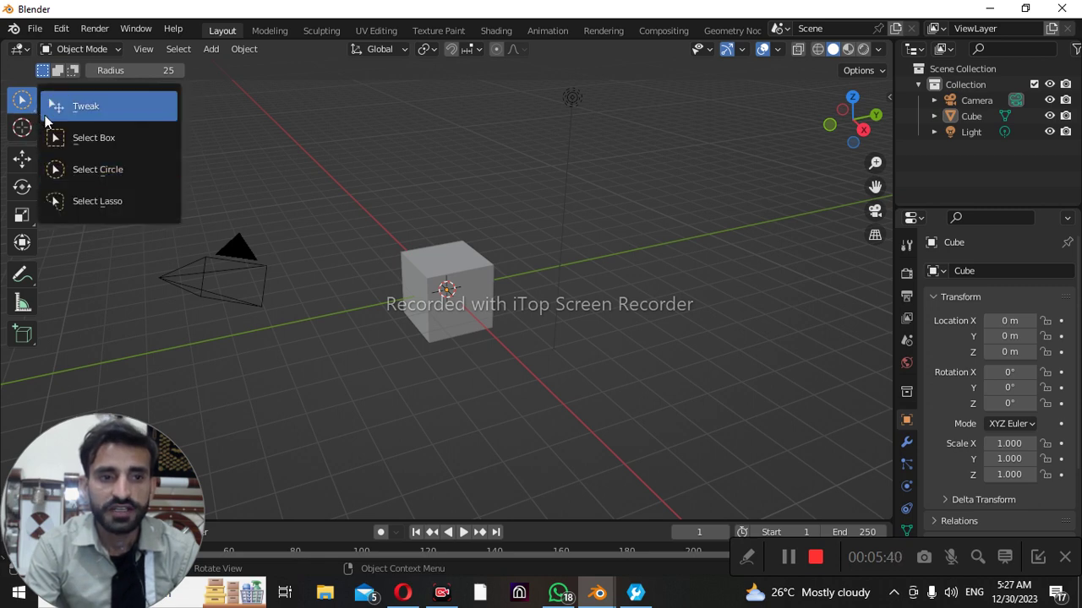
left_click(91, 192)
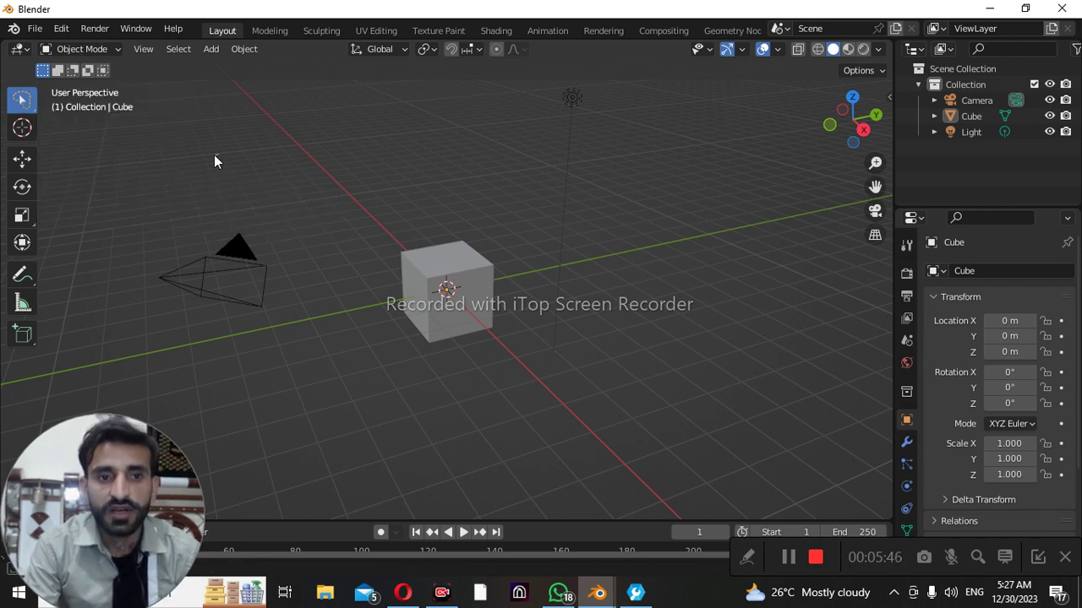
mouse_move(213, 154)
left_mouse_down()
mouse_move(177, 180)
mouse_move(826, 333)
mouse_move(386, 548)
mouse_move(34, 354)
mouse_move(499, 201)
mouse_move(598, 402)
mouse_move(555, 489)
mouse_move(500, 488)
left_mouse_up()
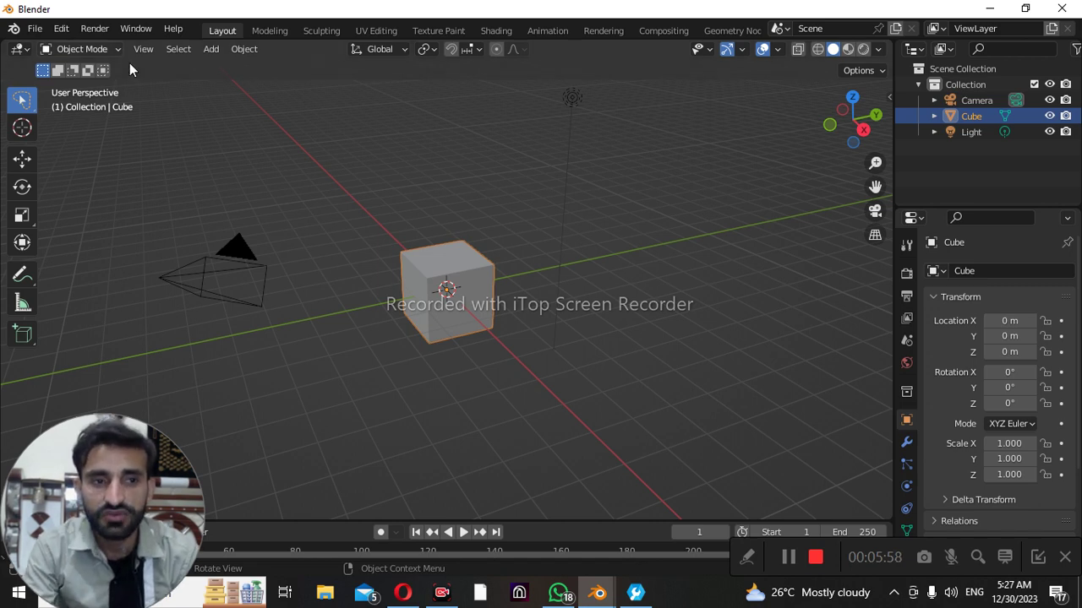
mouse_move(209, 130)
left_mouse_down()
mouse_move(181, 385)
mouse_move(555, 401)
mouse_move(796, 218)
mouse_move(407, 109)
mouse_move(540, 78)
mouse_move(601, 156)
mouse_move(277, 240)
mouse_move(202, 362)
mouse_move(168, 382)
left_mouse_up()
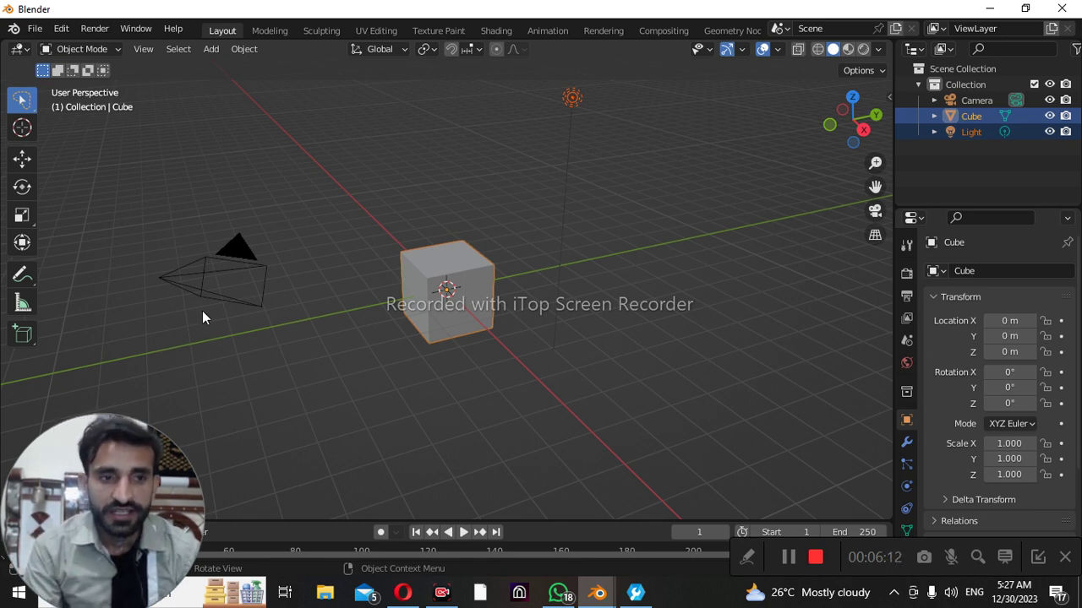
left_click(26, 127)
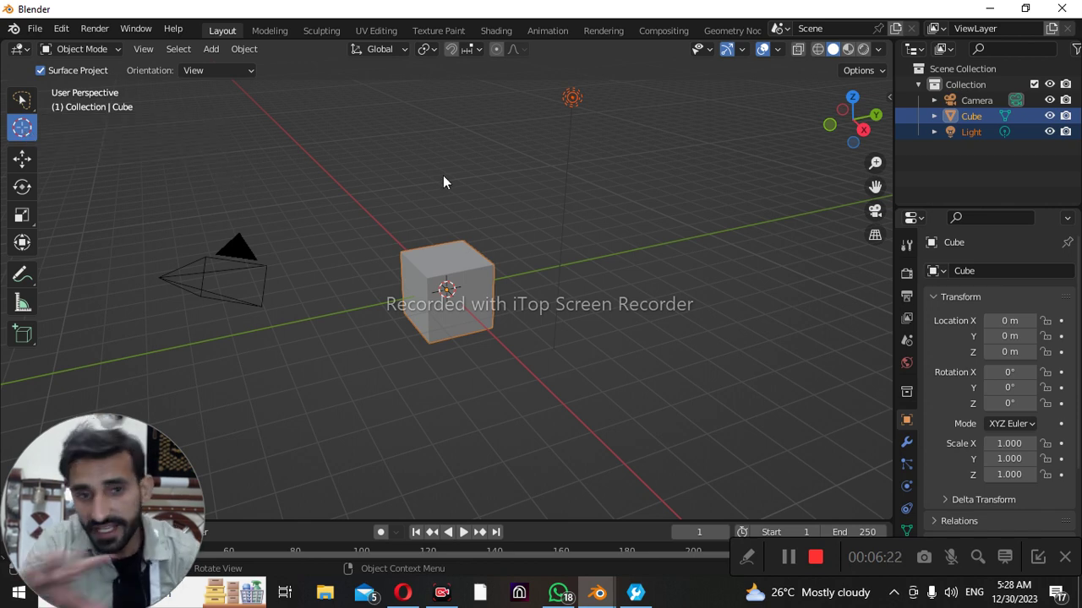
Reposition the 3D cursor near the cube and zoom in close on it
left_click(266, 217)
left_click(346, 189)
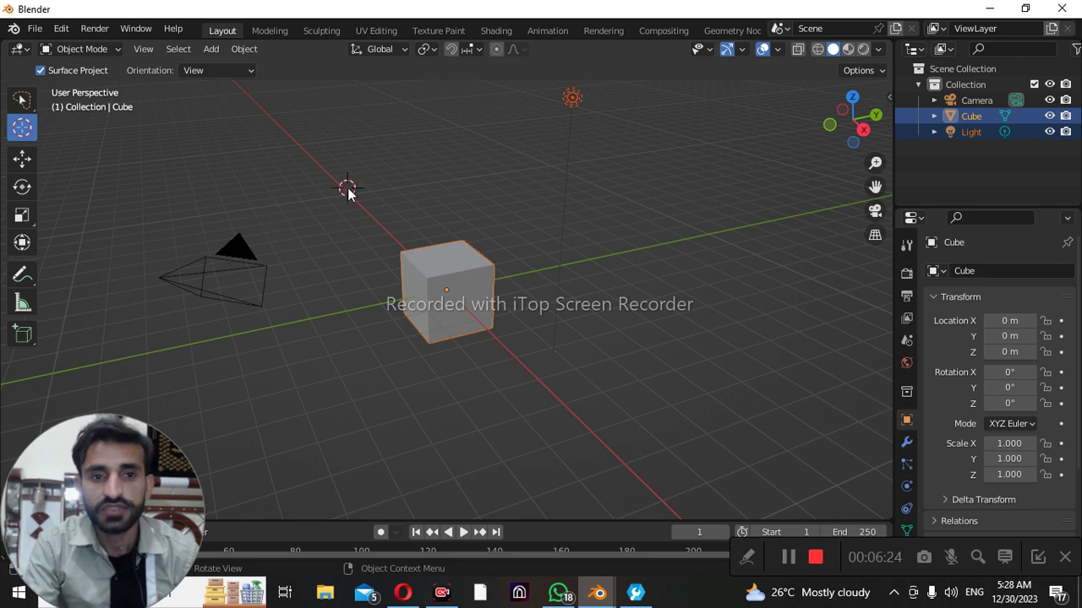
scroll(330, 203, "down", 4)
scroll(329, 197, "down", 2)
scroll(330, 197, "down", 2)
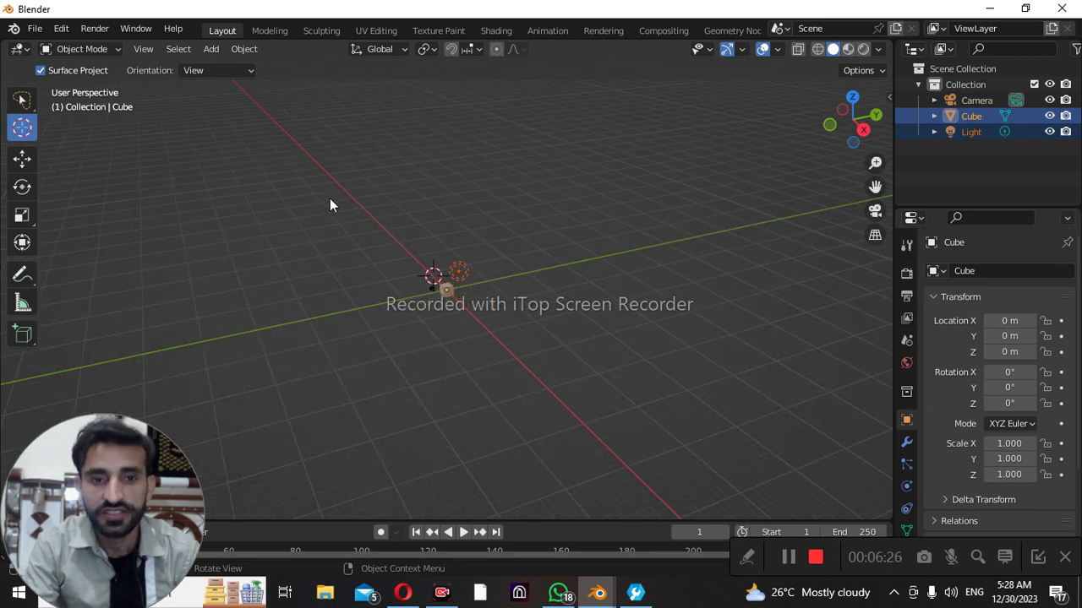
scroll(330, 198, "down", 2)
scroll(330, 198, "down", 2)
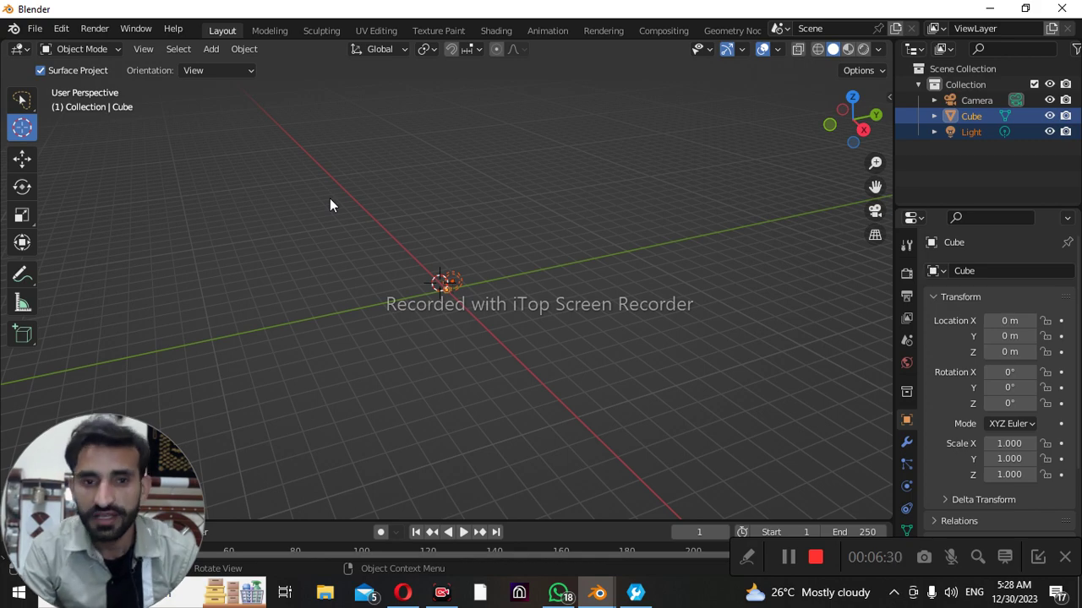
scroll(330, 197, "up", 1)
scroll(329, 198, "up", 1)
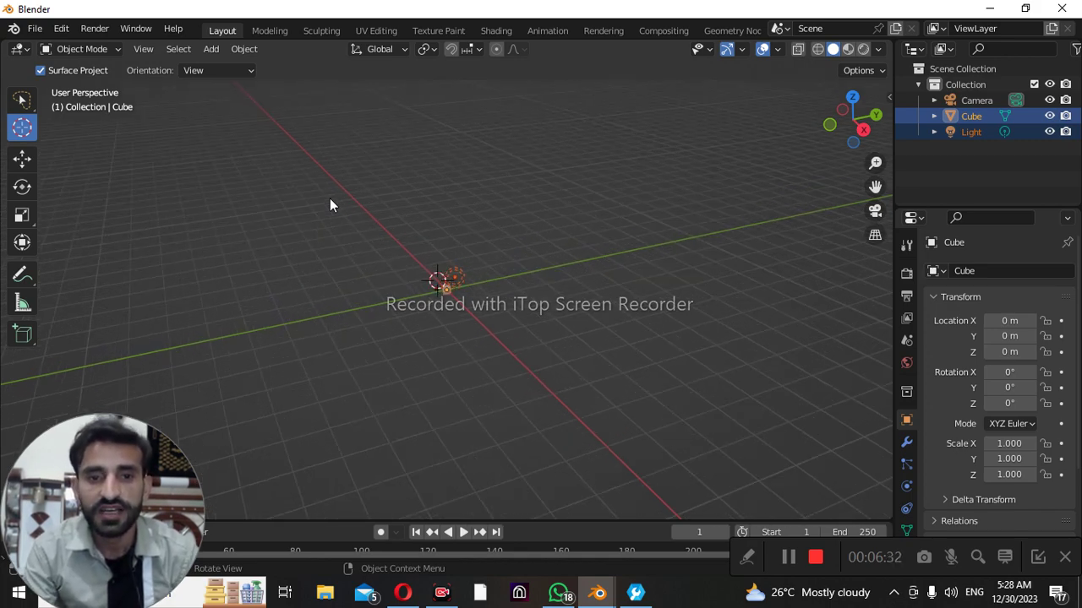
scroll(330, 197, "down", 1)
scroll(330, 198, "down", 1)
scroll(330, 198, "down", 1)
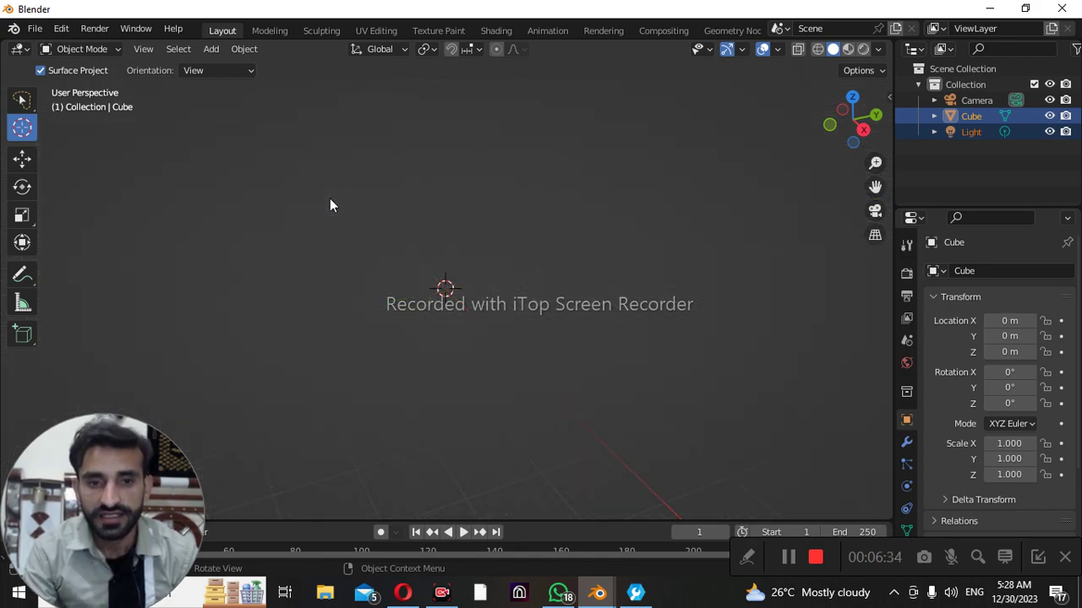
scroll(329, 201, "up", 1)
scroll(329, 200, "up", 1)
scroll(329, 201, "up", 1)
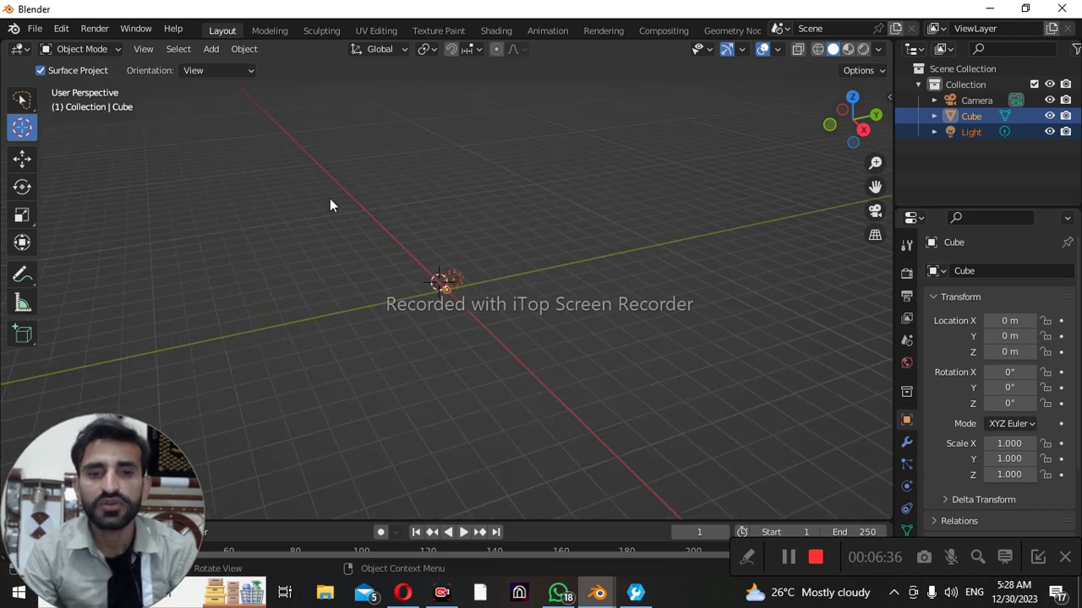
scroll(330, 201, "up", 1)
scroll(330, 200, "up", 1)
scroll(330, 200, "up", 1)
scroll(329, 201, "up", 2)
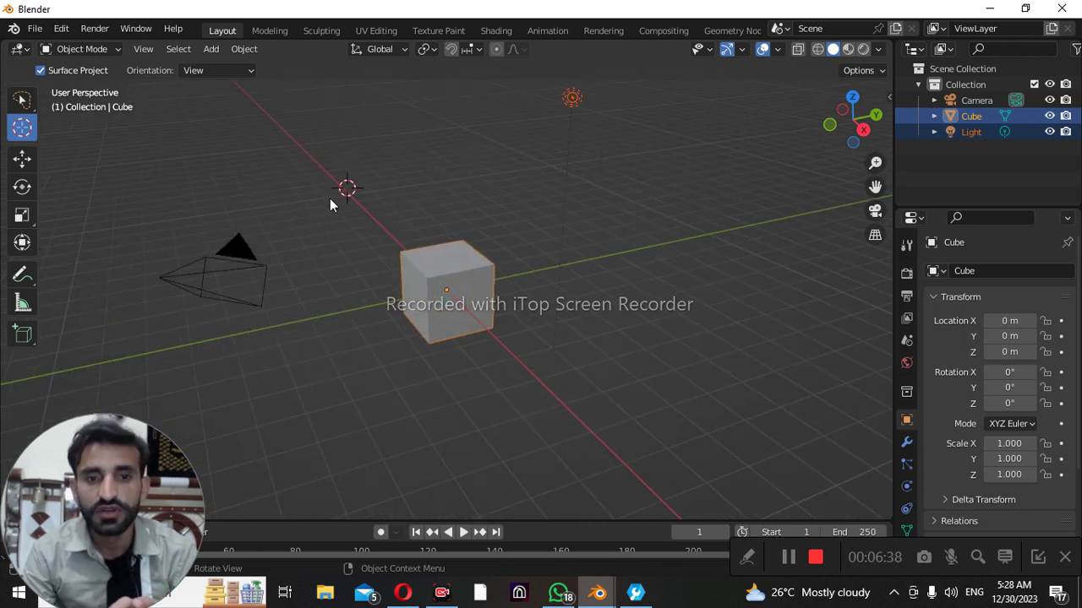
scroll(329, 200, "up", 5)
scroll(330, 205, "up", 2)
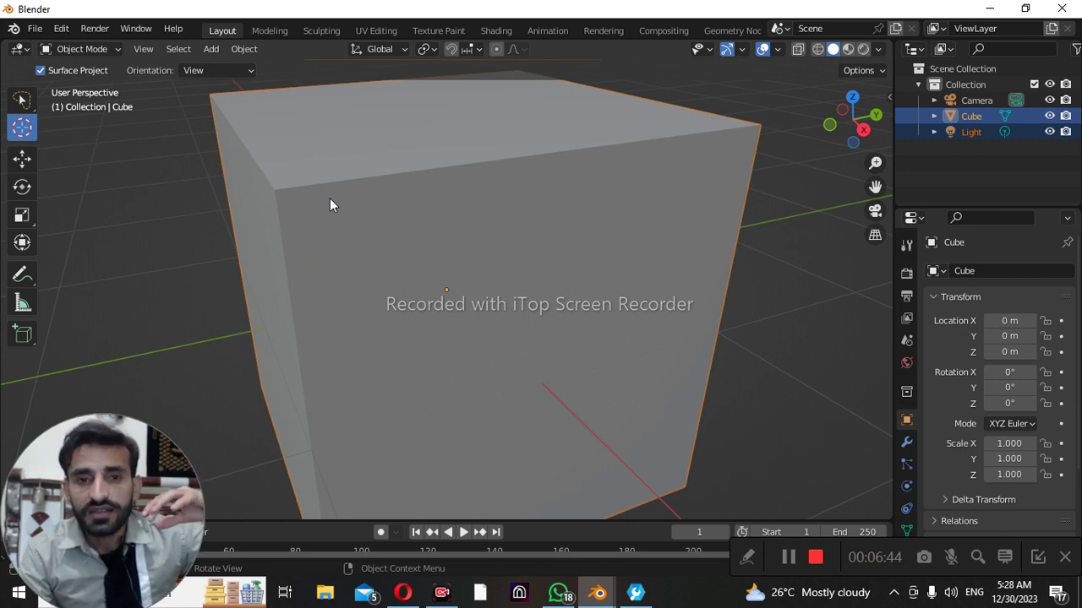
Zoom back out until the scene is a small cluster at the origin
scroll(329, 203, "down", 4)
scroll(330, 203, "down", 3)
scroll(329, 203, "down", 2)
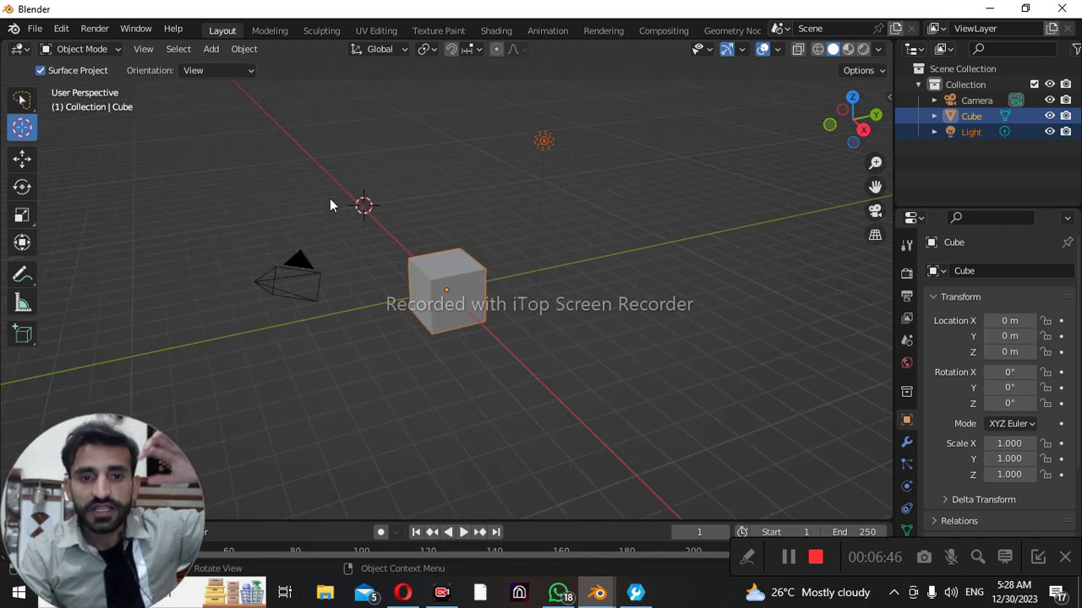
scroll(329, 203, "down", 1)
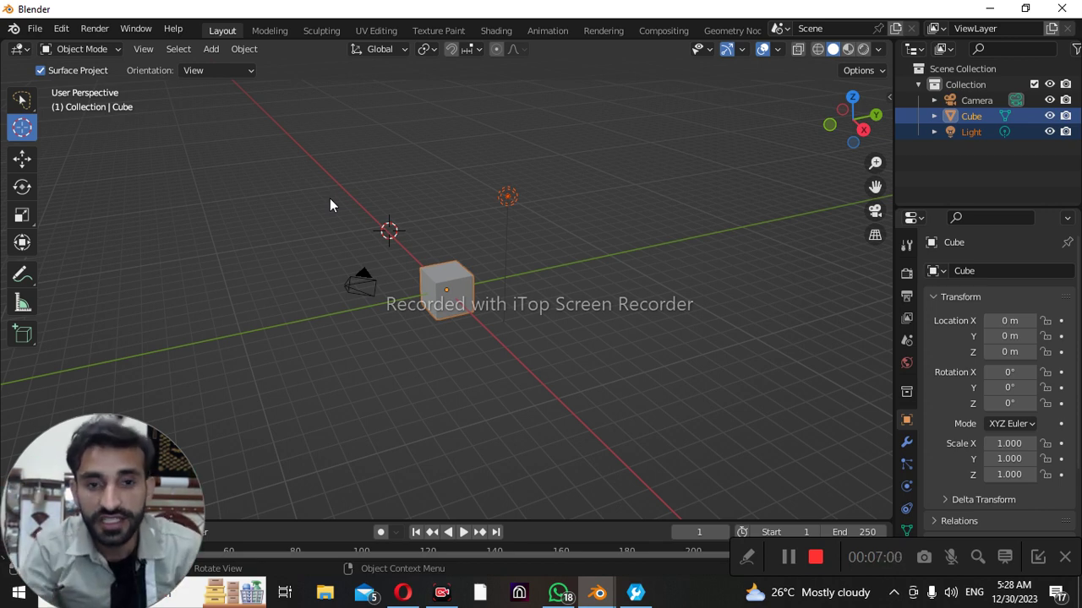
scroll(373, 269, "down", 4)
scroll(382, 278, "down", 3)
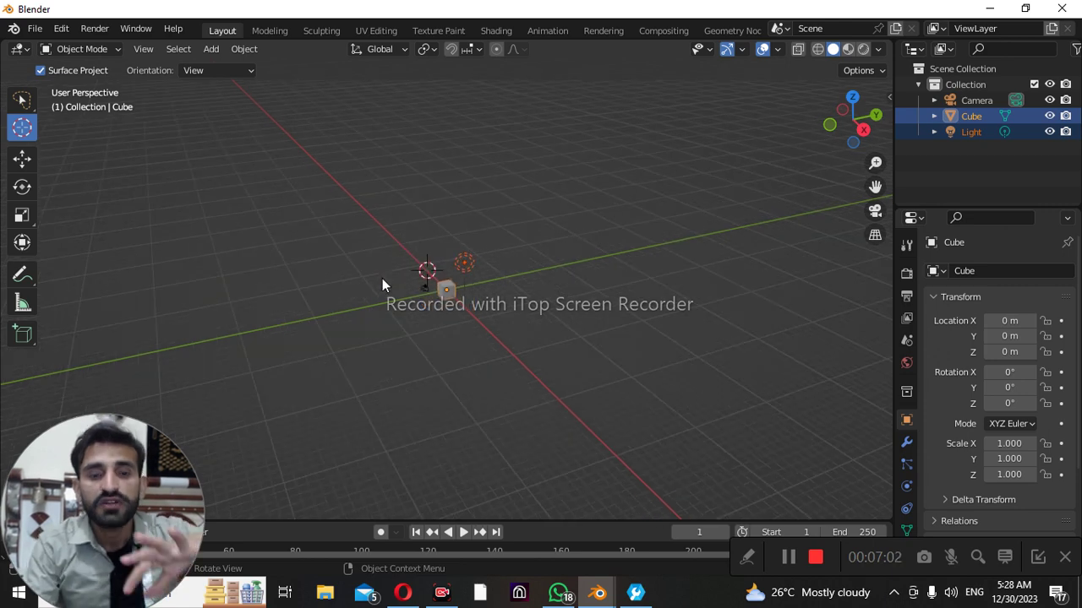
scroll(382, 278, "down", 1)
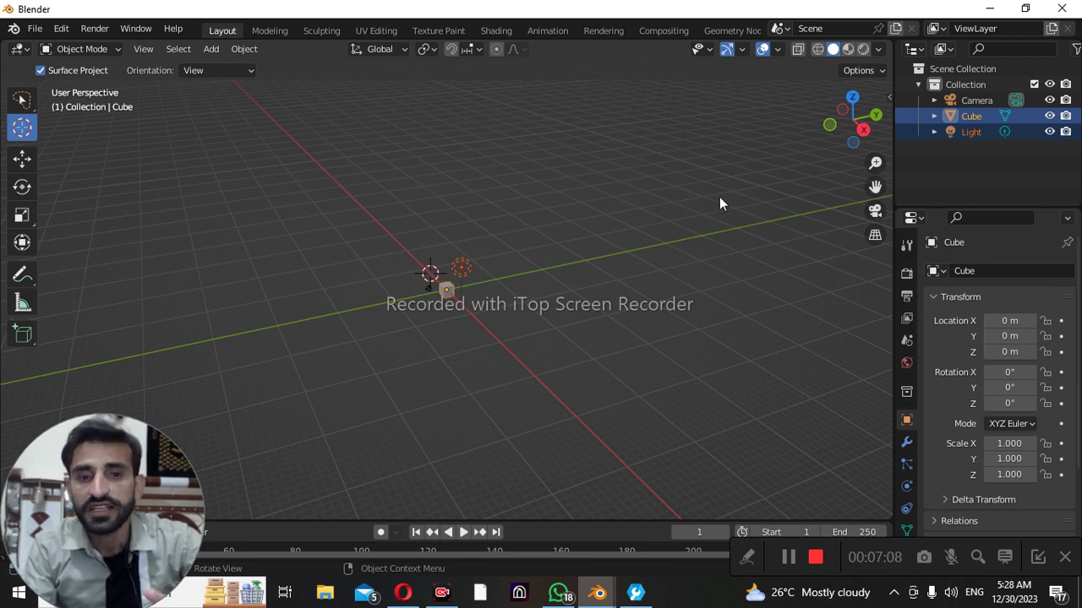
scroll(594, 264, "down", 1)
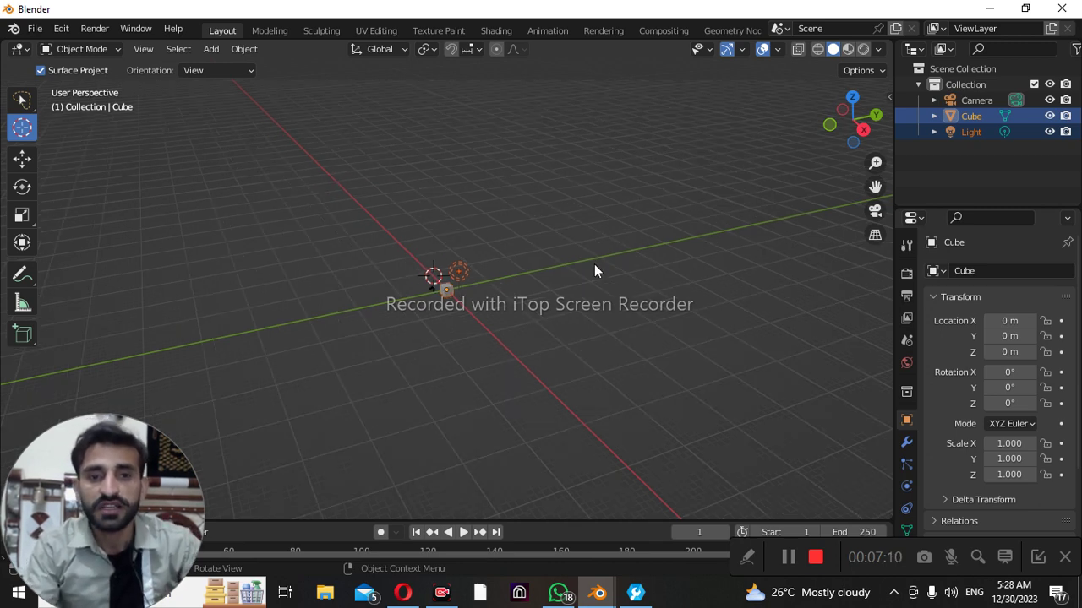
scroll(594, 265, "down", 2)
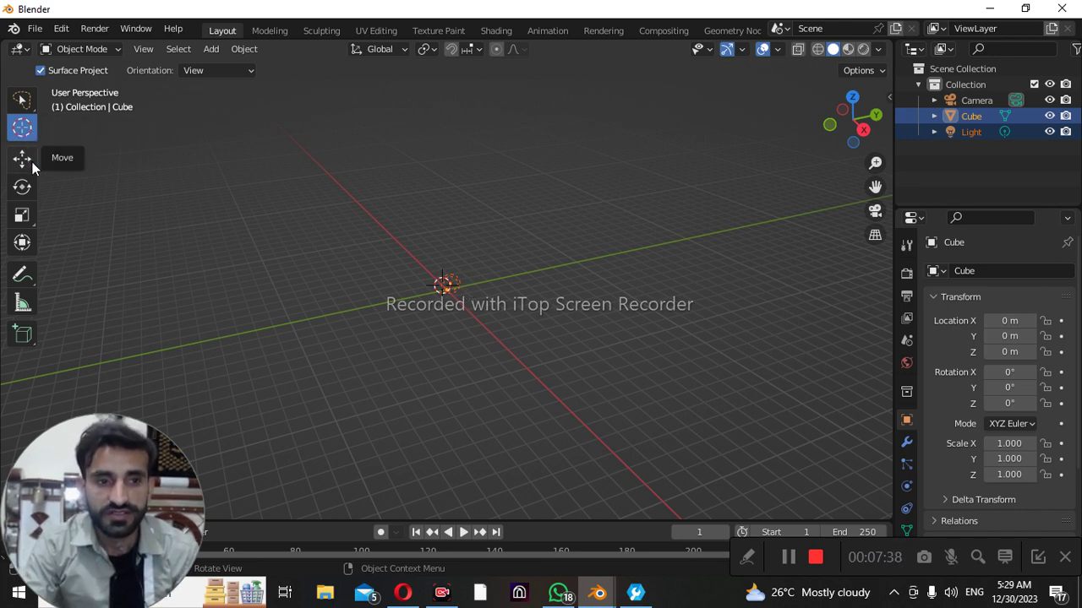
Switch to the Move tool and select the cube
left_click(23, 164)
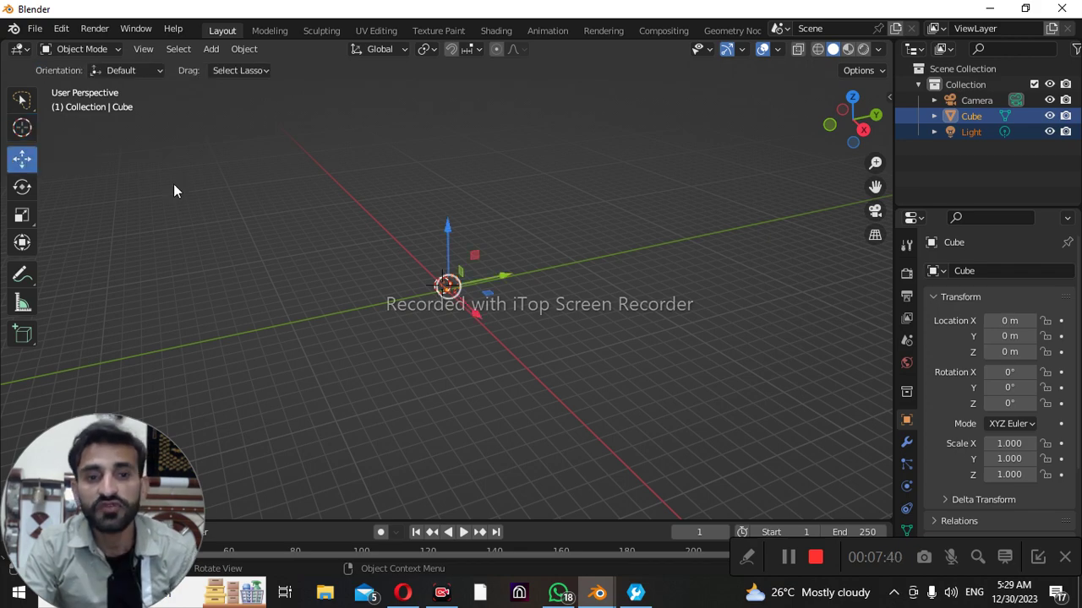
scroll(265, 284, "up", 3)
scroll(264, 284, "up", 3)
scroll(265, 284, "up", 4)
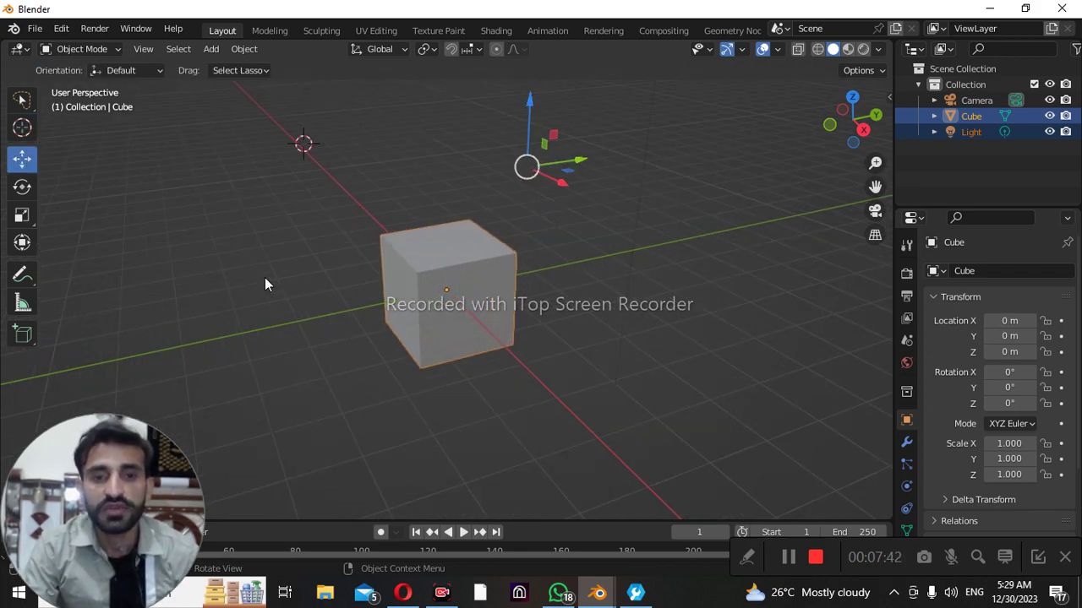
scroll(265, 284, "down", 1)
left_click(331, 278)
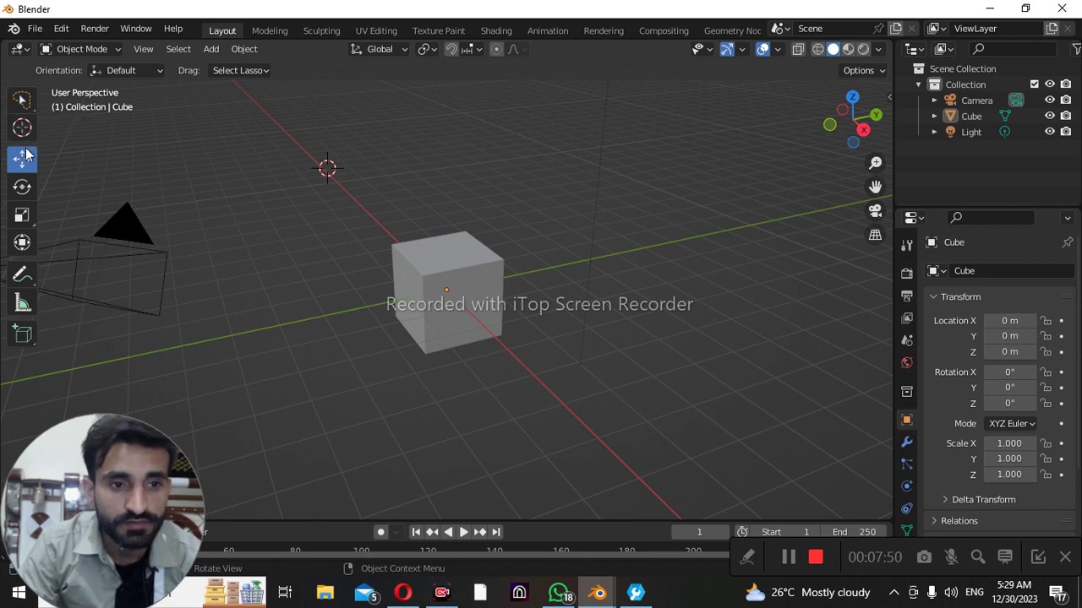
left_click(154, 286)
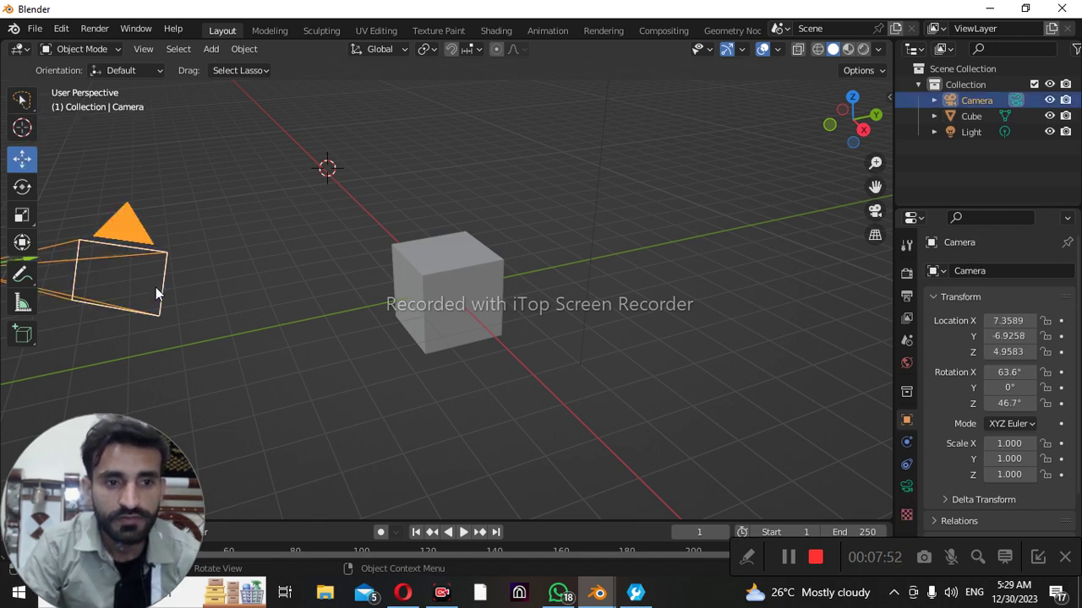
left_click(462, 293)
Drag the gizmo's Y, Z, X arrows and centre circle to place the cube at X 0.76, Y -0.53, Z 1.85
left_click_drag(464, 293, 447, 290)
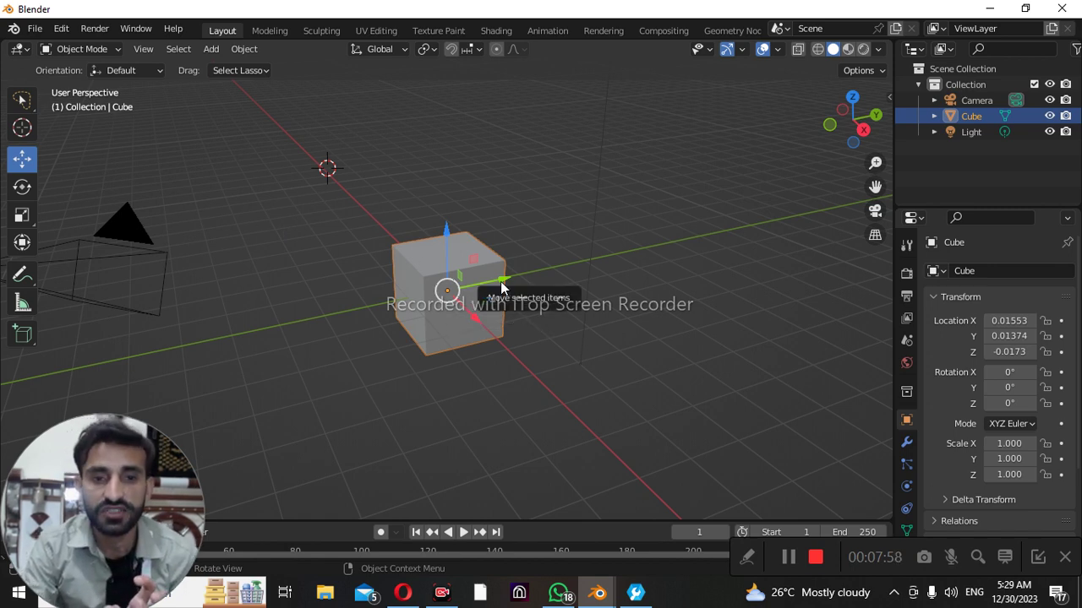
mouse_move(504, 280)
left_mouse_down()
mouse_move(580, 274)
mouse_move(455, 285)
mouse_move(489, 292)
left_mouse_up()
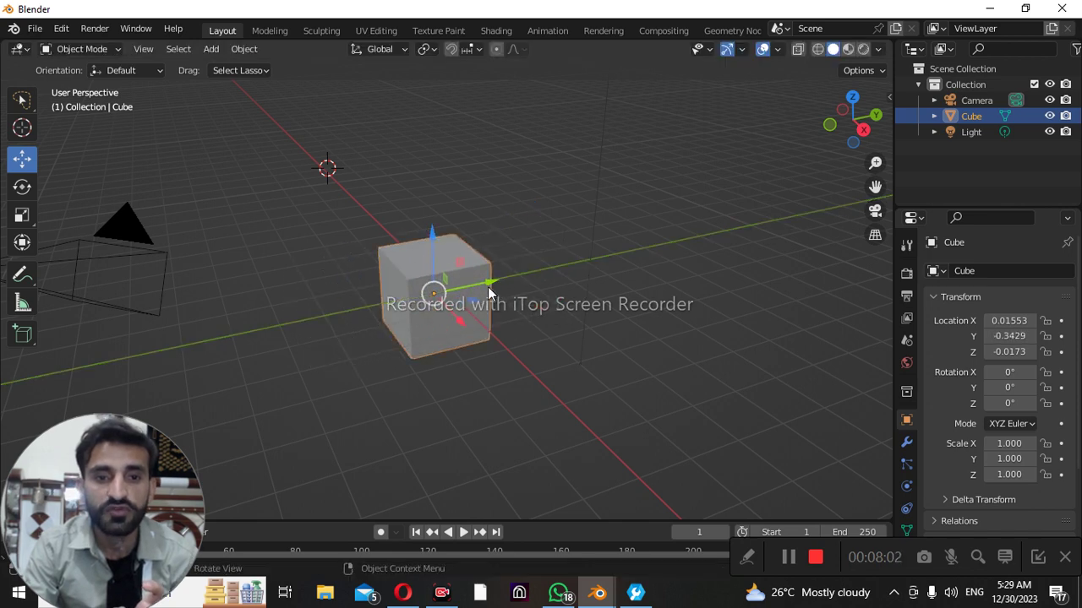
mouse_move(432, 246)
left_mouse_down()
mouse_move(412, 198)
mouse_move(415, 464)
mouse_move(444, 172)
mouse_move(438, 480)
mouse_move(437, 290)
left_mouse_up()
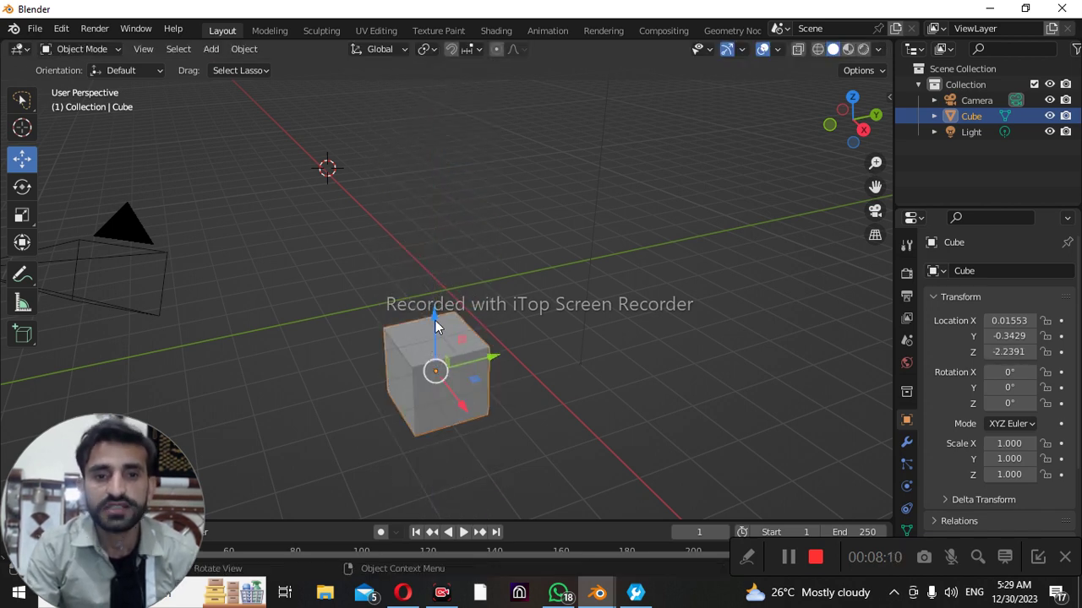
left_click_drag(436, 327, 435, 233)
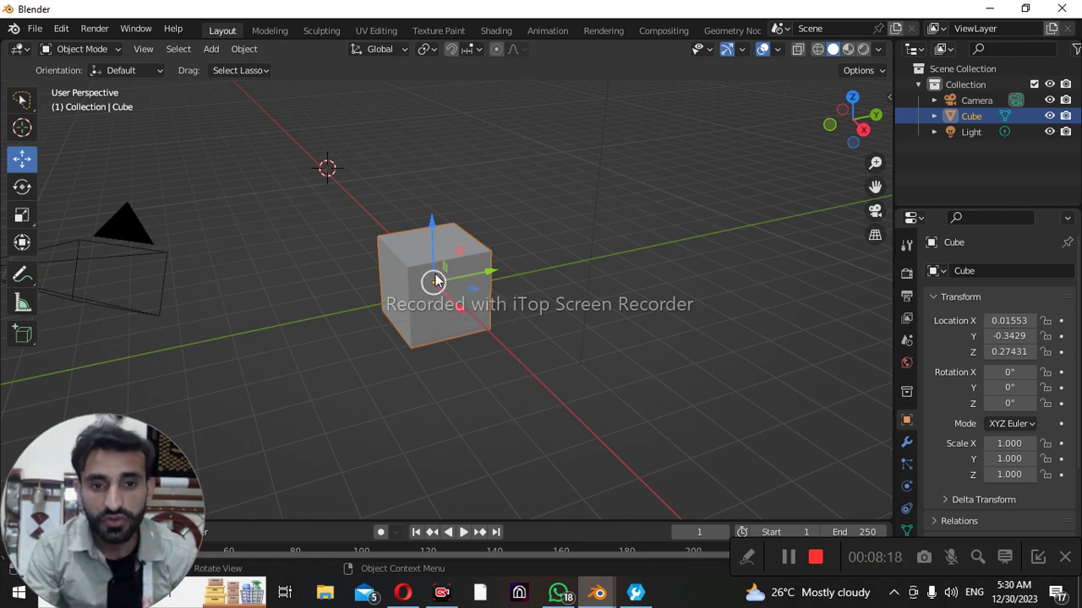
mouse_move(458, 313)
left_mouse_down()
mouse_move(555, 452)
mouse_move(426, 283)
mouse_move(339, 196)
mouse_move(429, 279)
mouse_move(474, 359)
left_mouse_up()
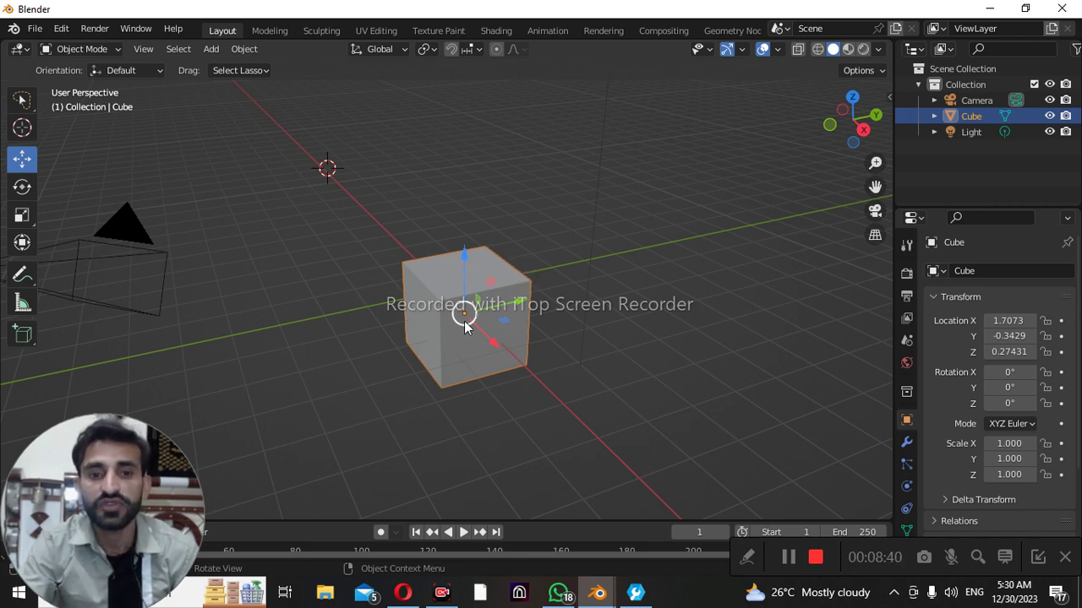
left_click_drag(464, 315, 528, 128)
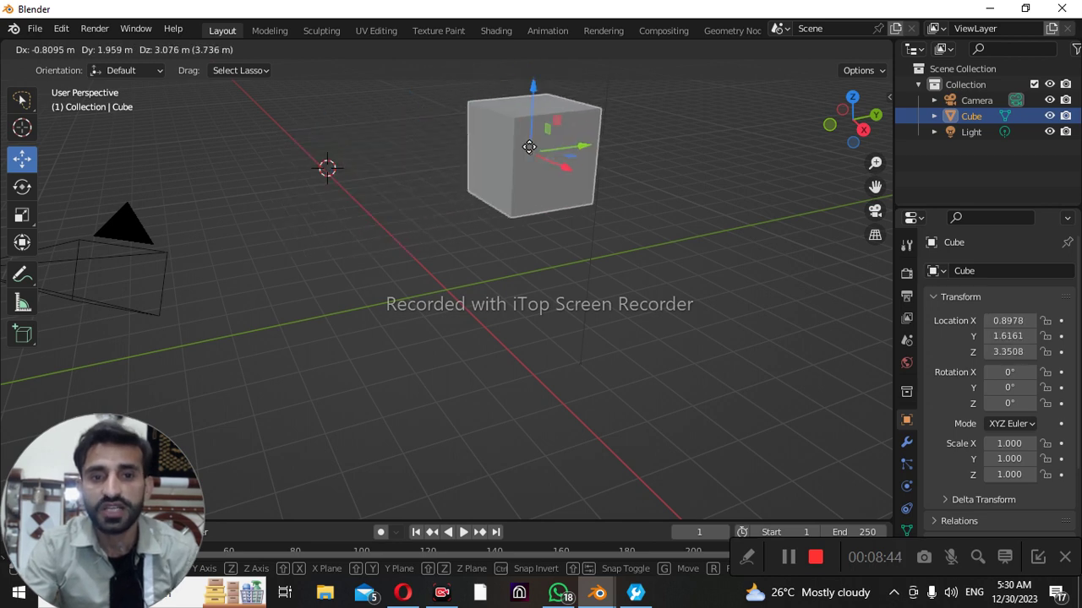
mouse_move(528, 128)
left_mouse_down()
mouse_move(545, 140)
mouse_move(437, 232)
left_mouse_up()
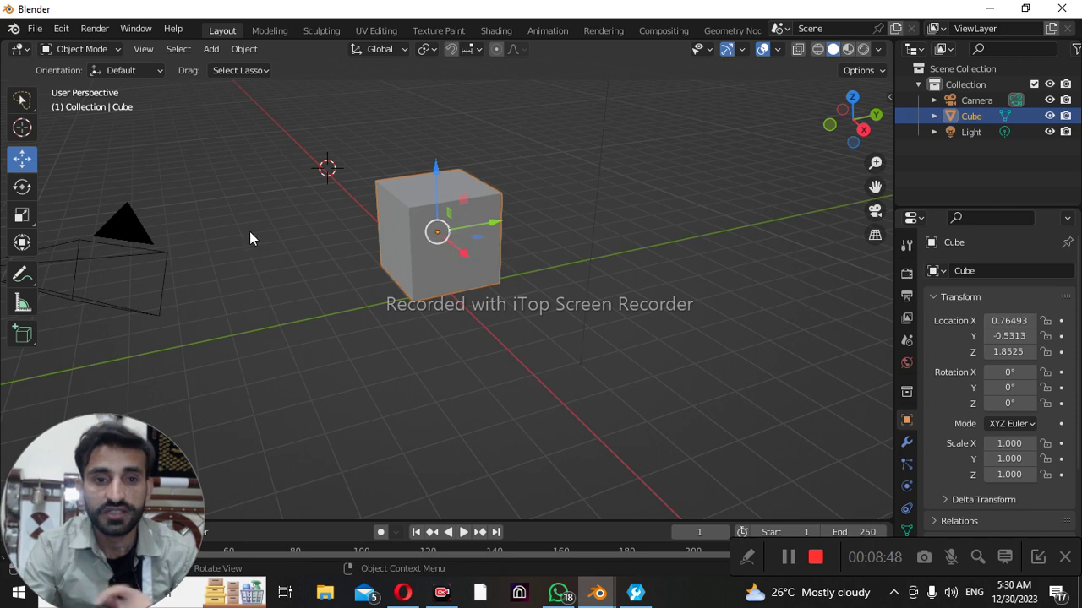
With the Rotate tool, spin the cube about Z, then trackball it to X 1.99°, Y -4.45°, Z 108°
left_click(22, 187)
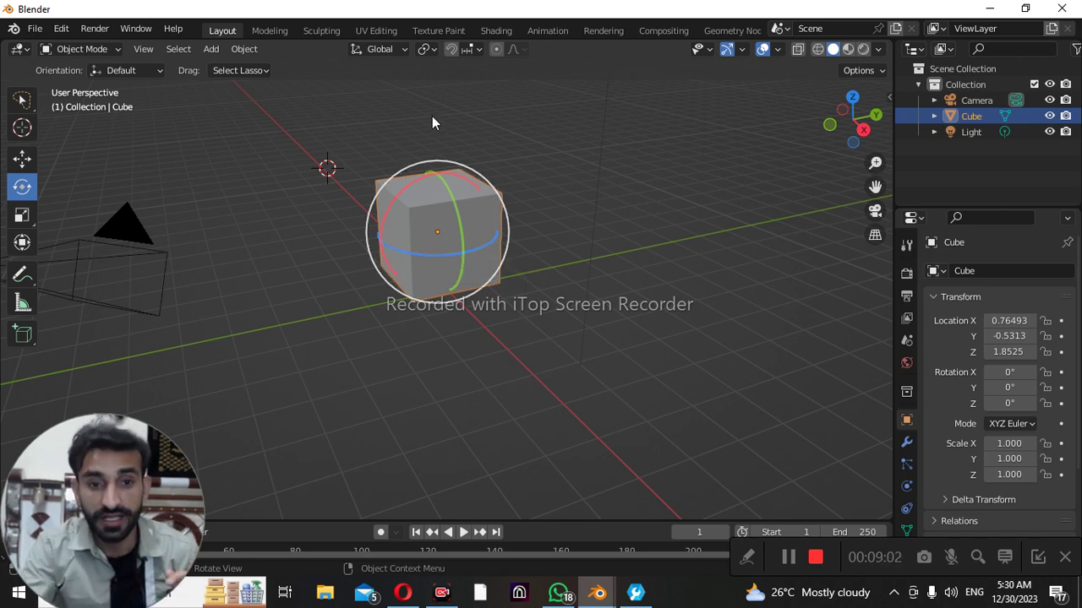
left_click_drag(431, 255, 527, 242)
key("alt+a")
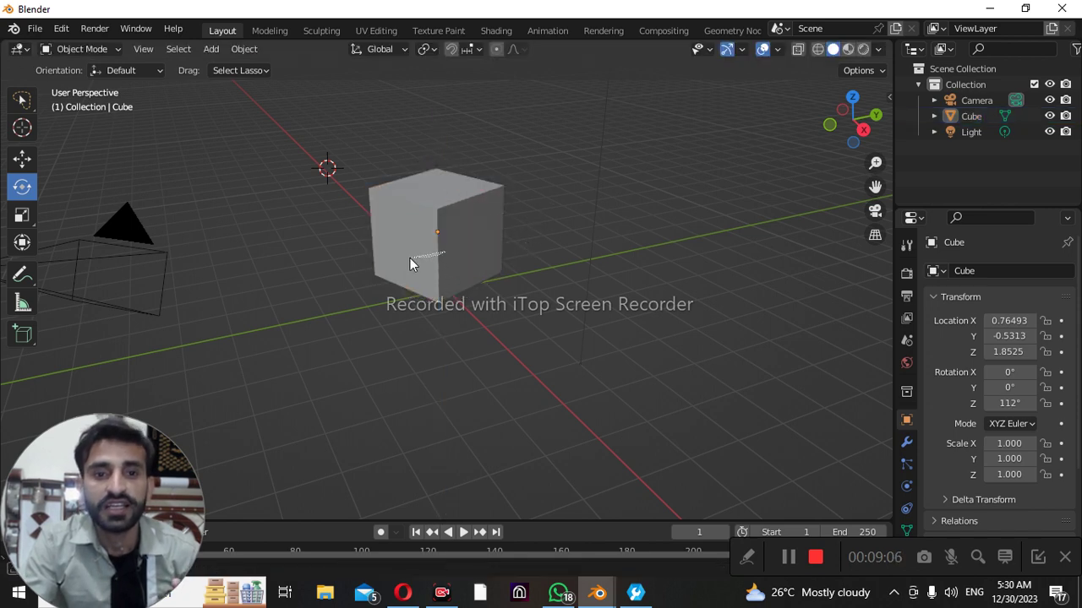
left_click(432, 224)
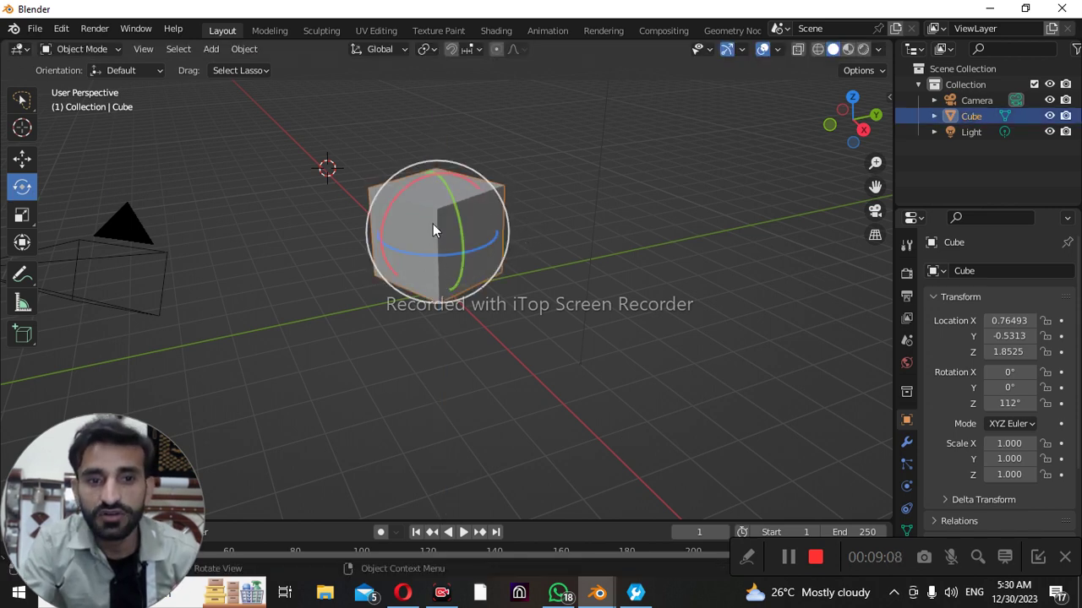
mouse_move(433, 244)
left_mouse_down()
mouse_move(476, 249)
mouse_move(380, 304)
left_mouse_up()
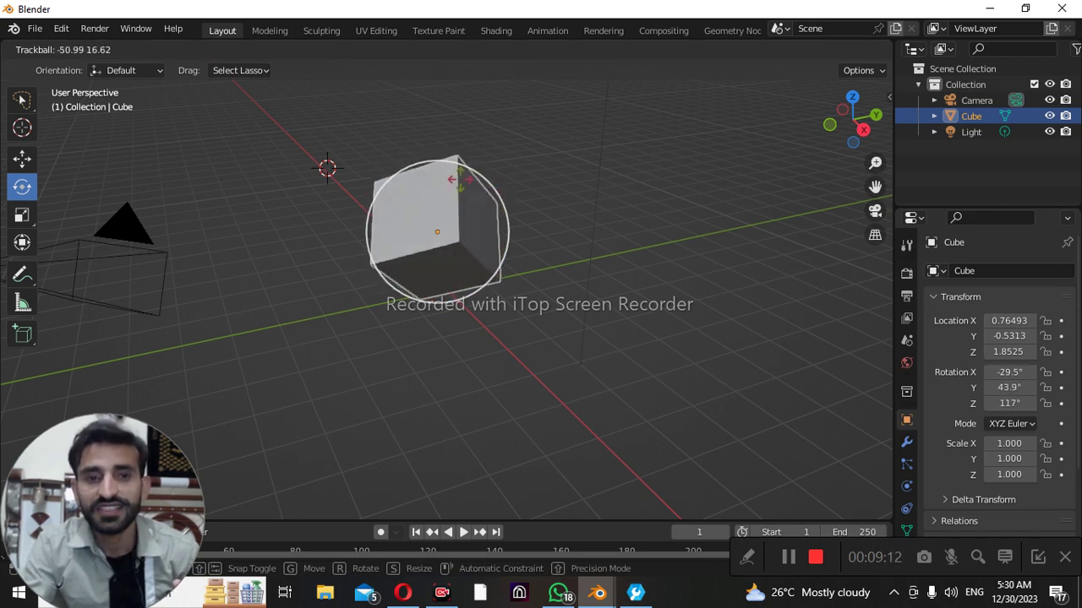
mouse_move(381, 303)
left_mouse_down()
mouse_move(418, 284)
mouse_move(397, 275)
mouse_move(437, 287)
left_mouse_up()
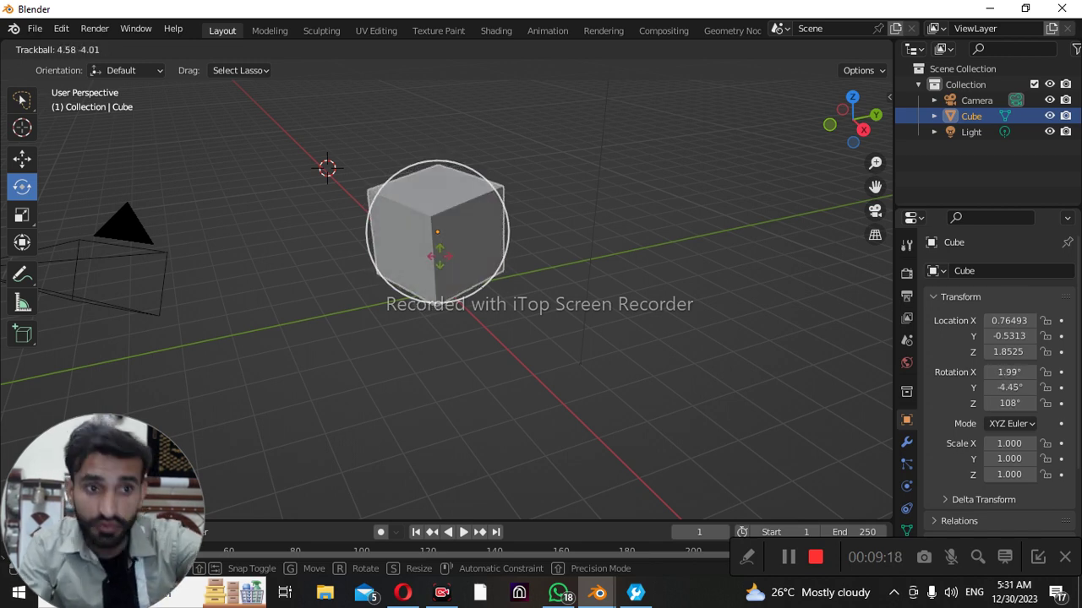
left_click_drag(438, 287, 252, 172)
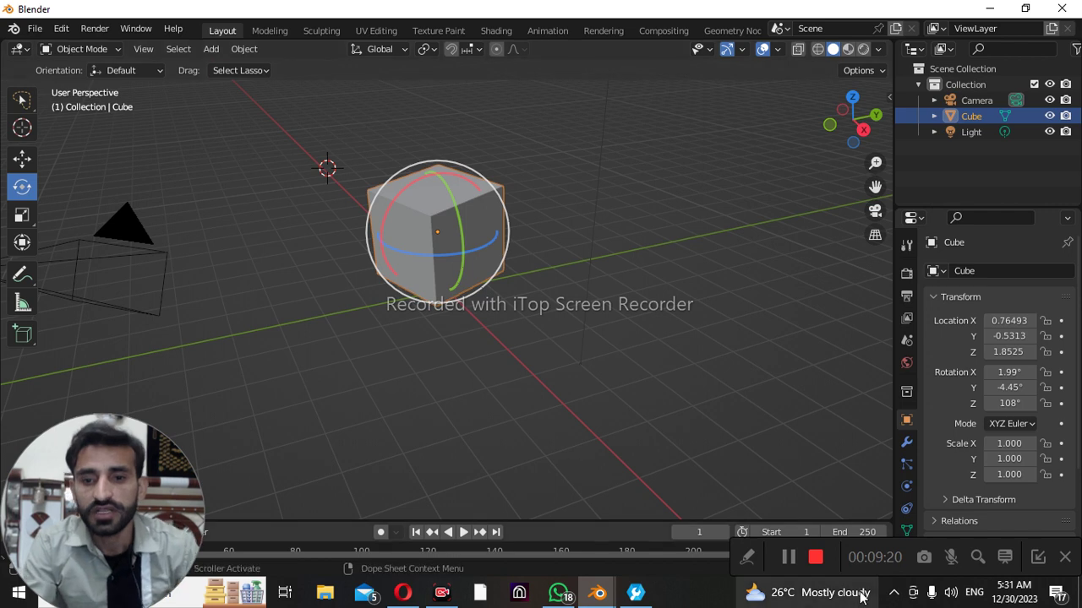
Trackball-drag the rotate gizmo to tumble the cube to X -19.8°, Y -12.2°, Z 77.4°
left_click(978, 558)
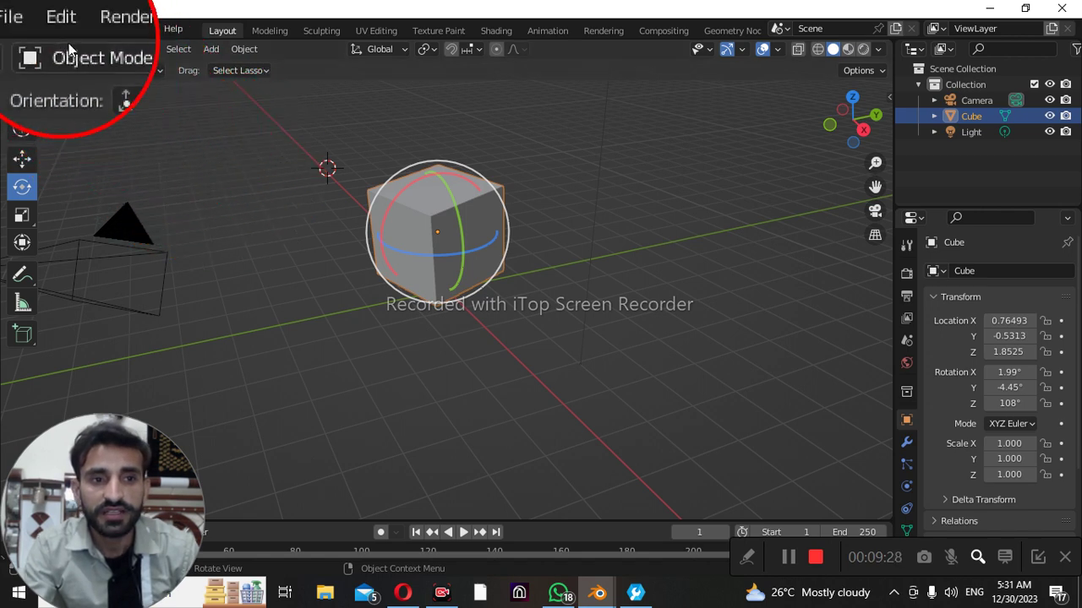
mouse_move(436, 256)
left_mouse_down()
mouse_move(503, 235)
mouse_move(485, 235)
left_mouse_up()
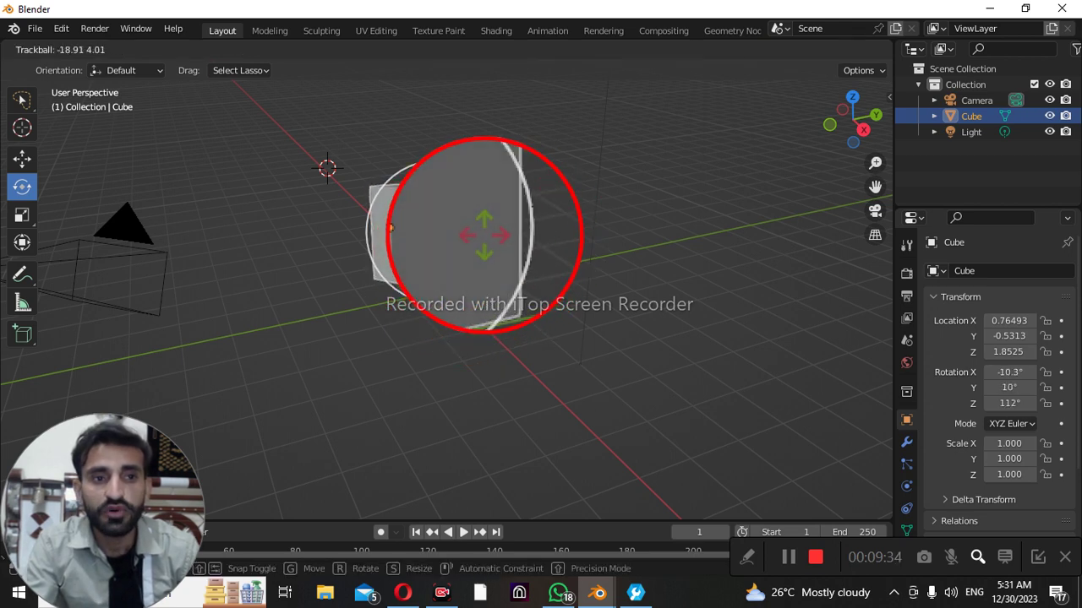
mouse_move(484, 235)
left_mouse_down()
mouse_move(447, 242)
mouse_move(474, 248)
mouse_move(452, 215)
mouse_move(415, 236)
mouse_move(403, 251)
mouse_move(459, 266)
mouse_move(476, 249)
mouse_move(434, 234)
mouse_move(268, 376)
left_mouse_up()
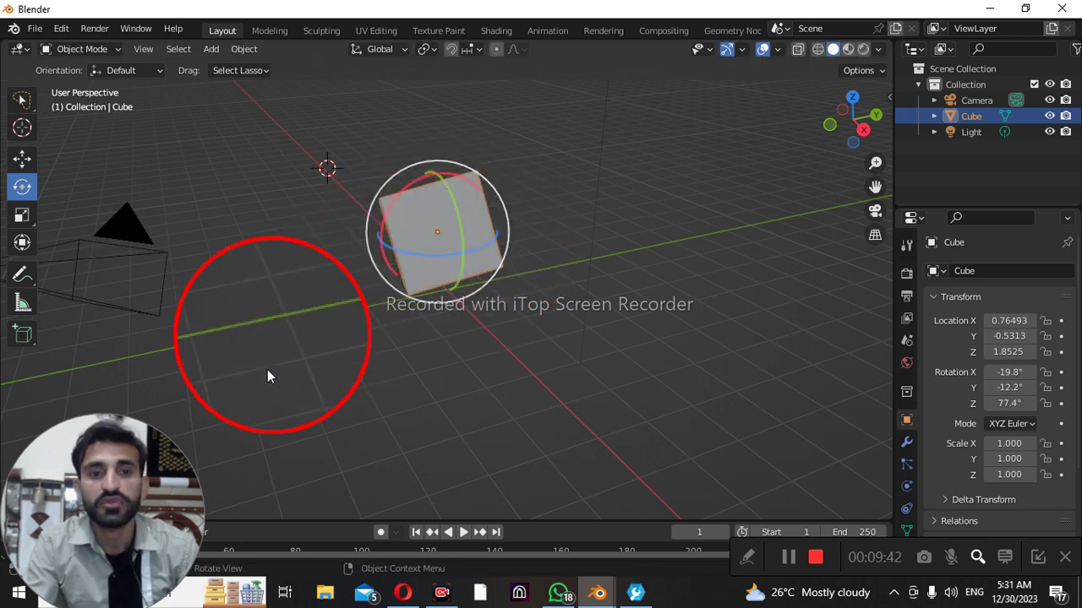